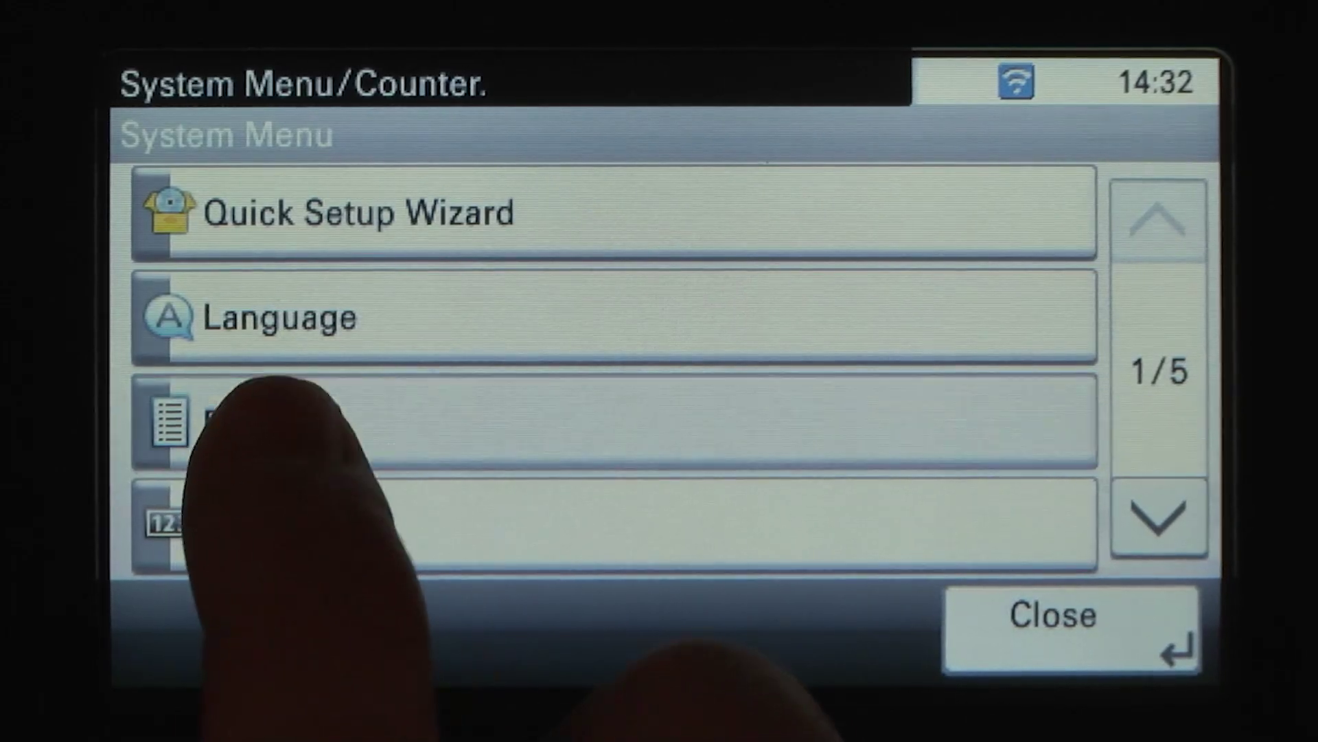
- Print the Status Page report from the Report menu on the Kyocera touch panel
{"action": "left_click", "coordinate": [254, 421]}
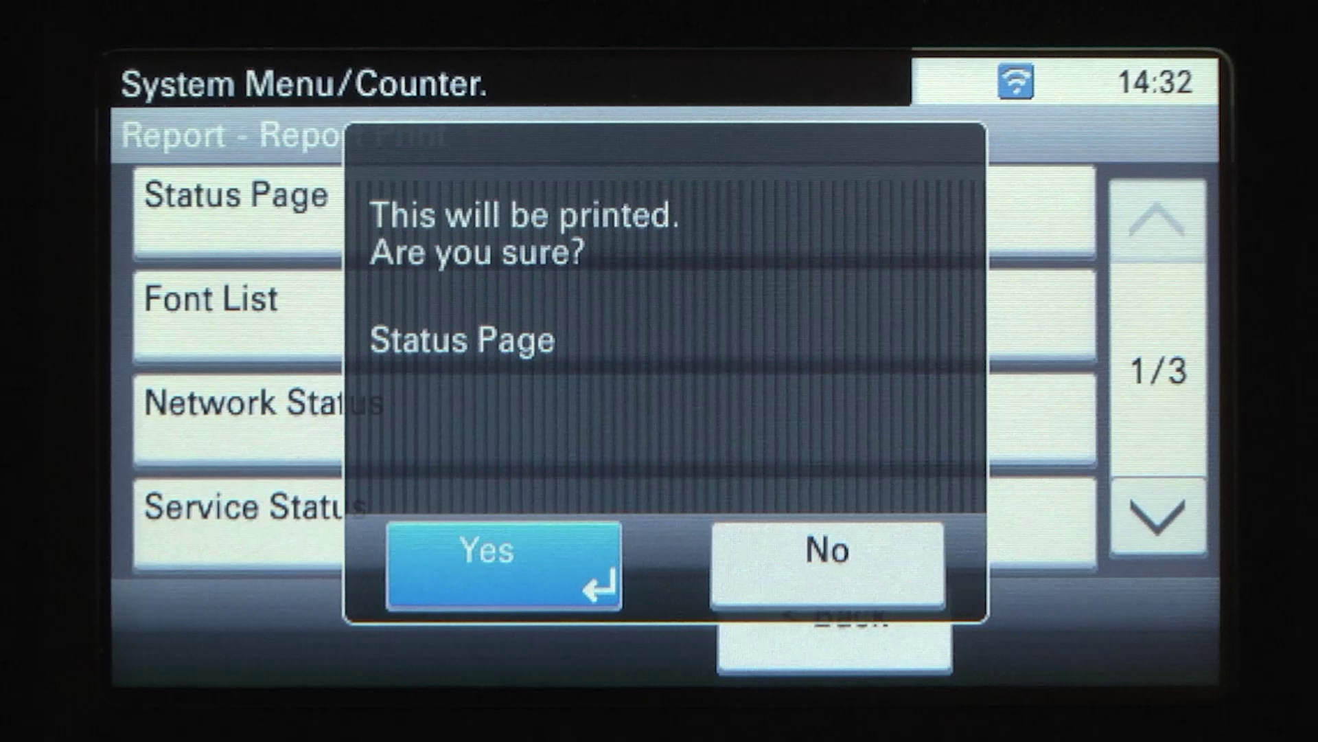
{"action": "left_click", "coordinate": [505, 566]}
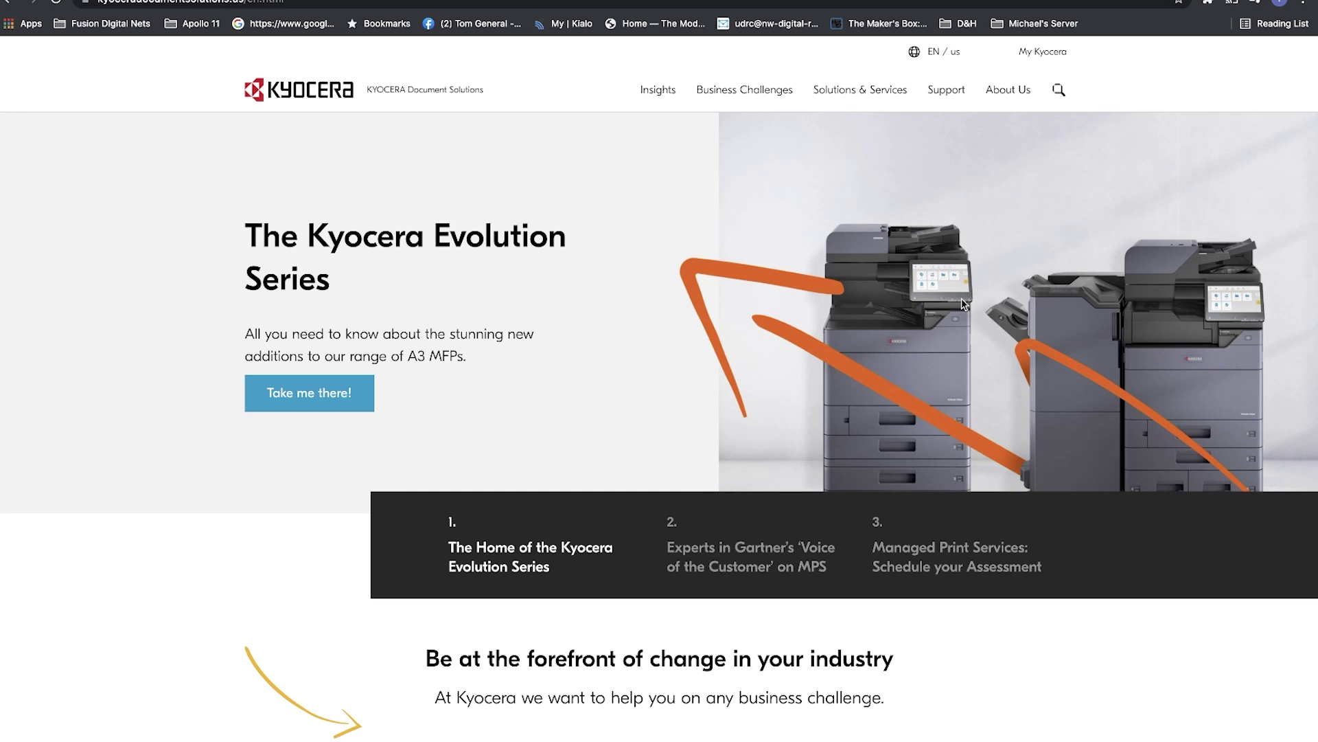
- In the Download Center, find the ECOSYS M2640idw by searching 'm2640' and download its Mac Print Driver zip
{"action": "left_click", "coordinate": [945, 93]}
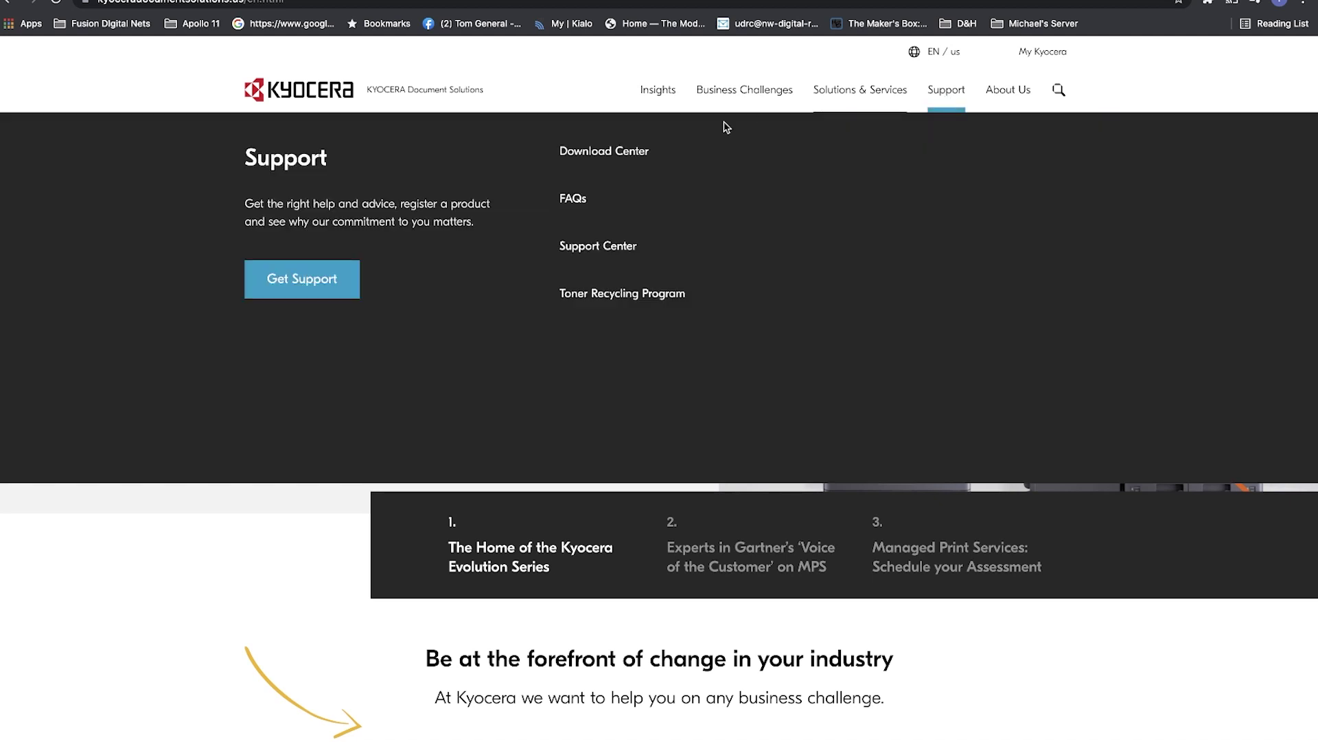
{"action": "left_click", "coordinate": [621, 150]}
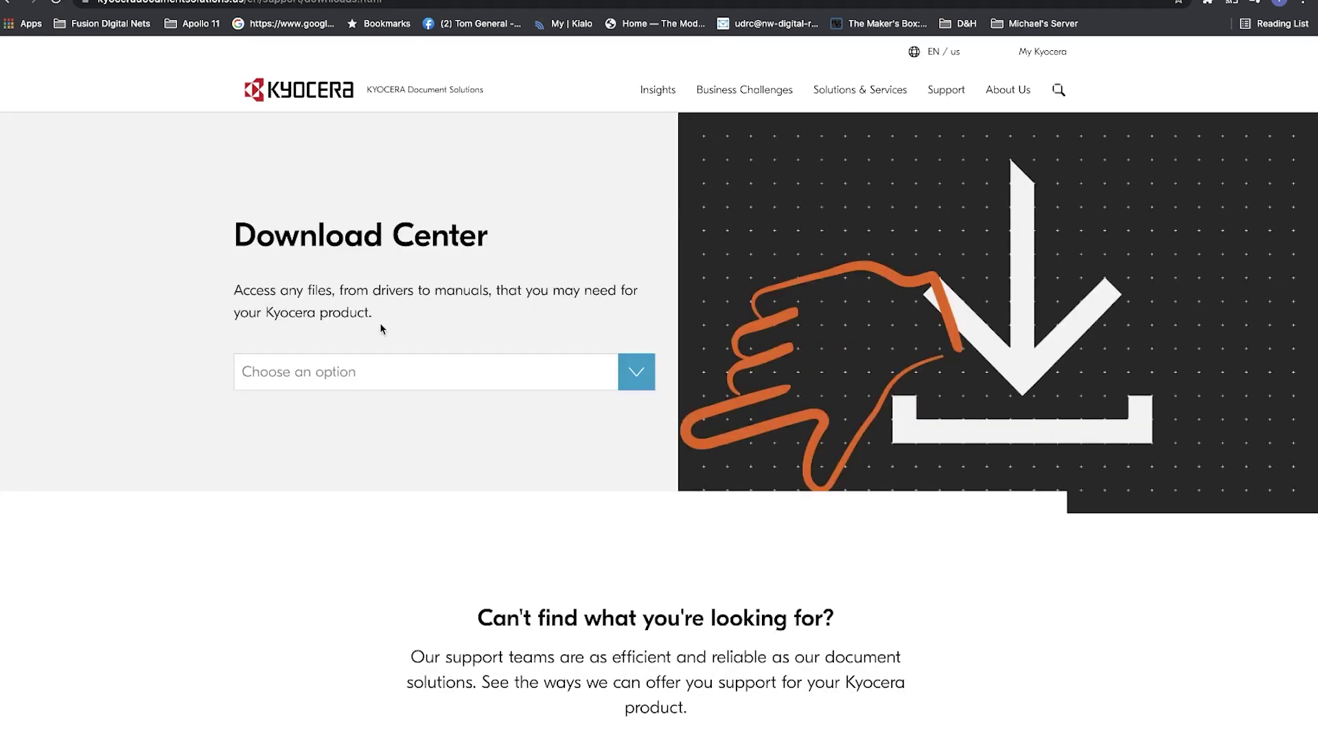
{"action": "left_click", "coordinate": [324, 371]}
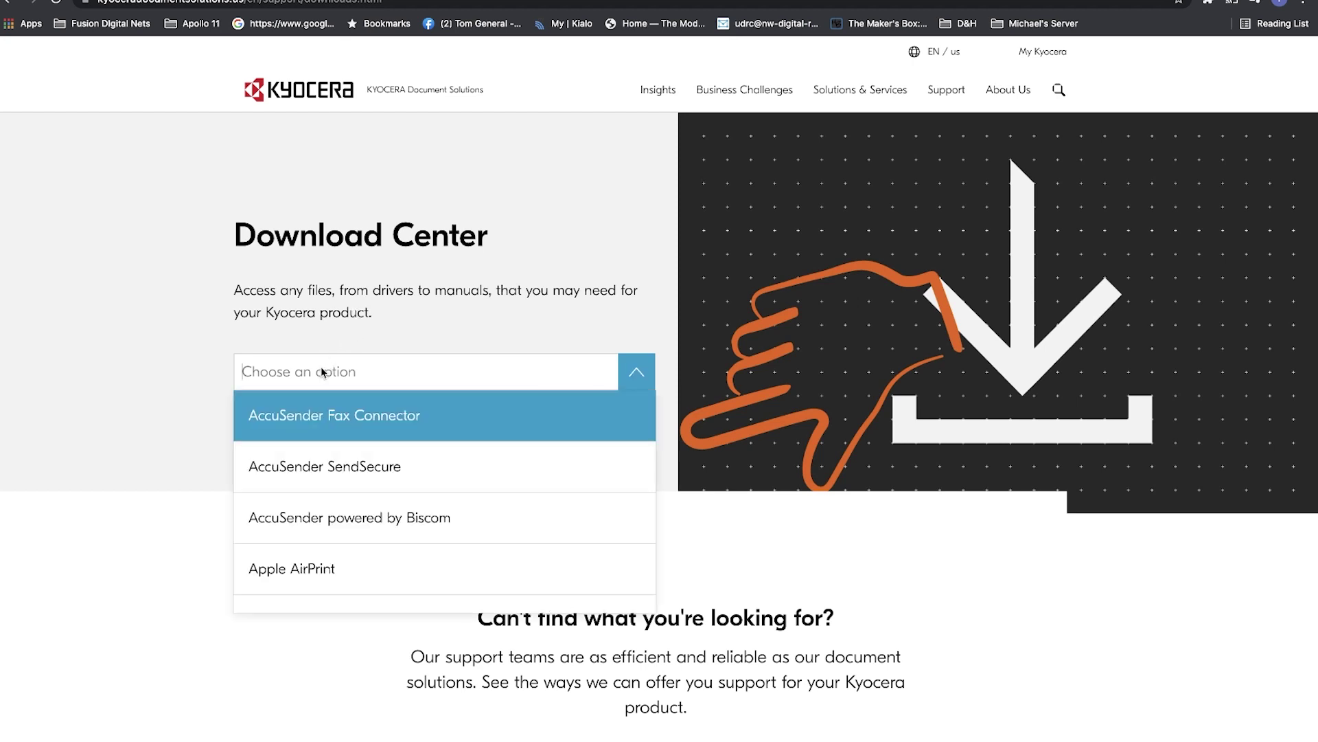
{"action": "type", "text": "m2640"}
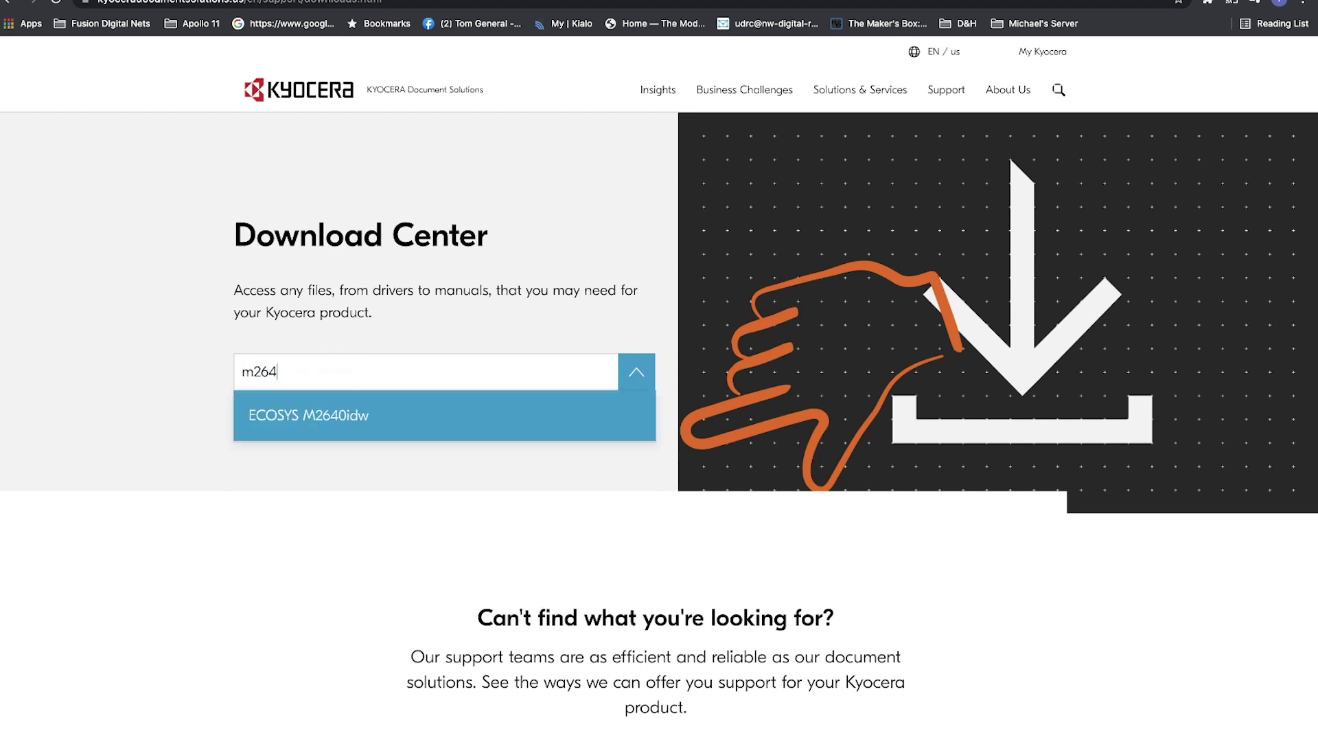
{"action": "left_click", "coordinate": [338, 415]}
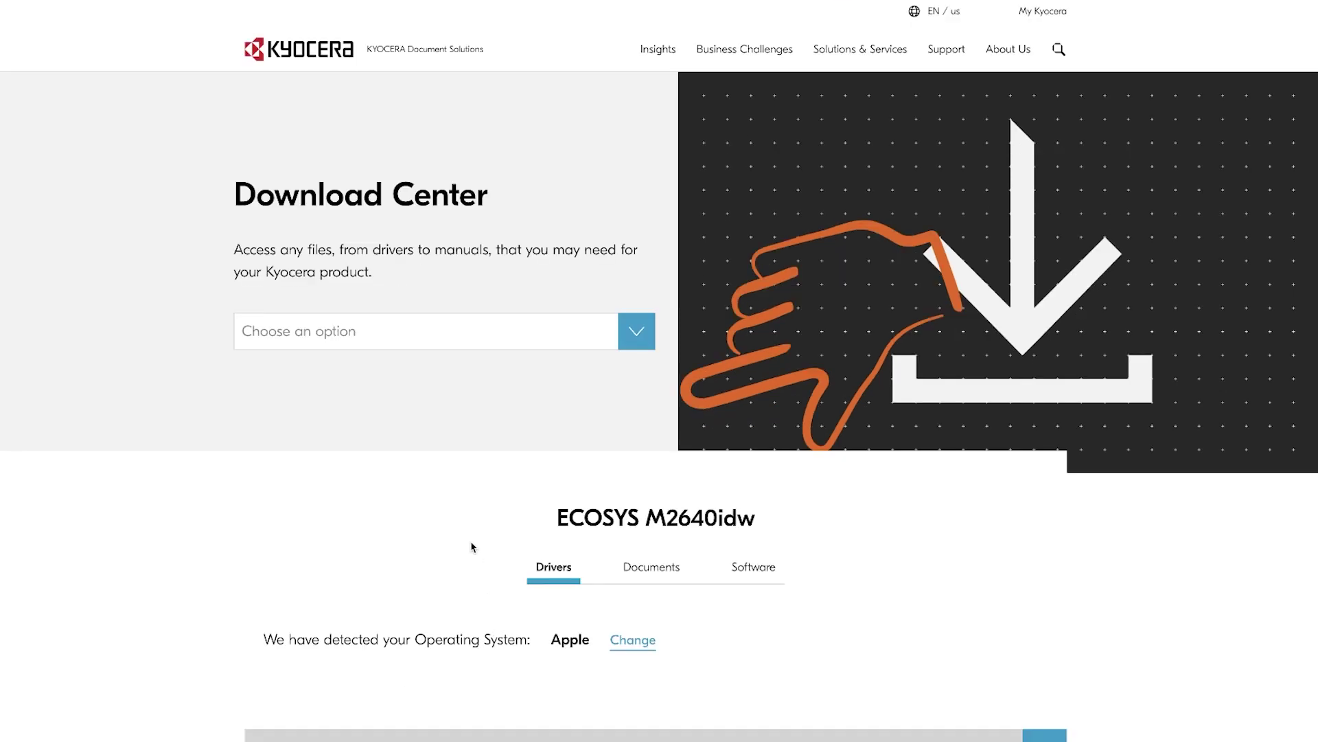
{"action": "scroll", "coordinate": [569, 598], "scroll_direction": "down", "scroll_amount": 3}
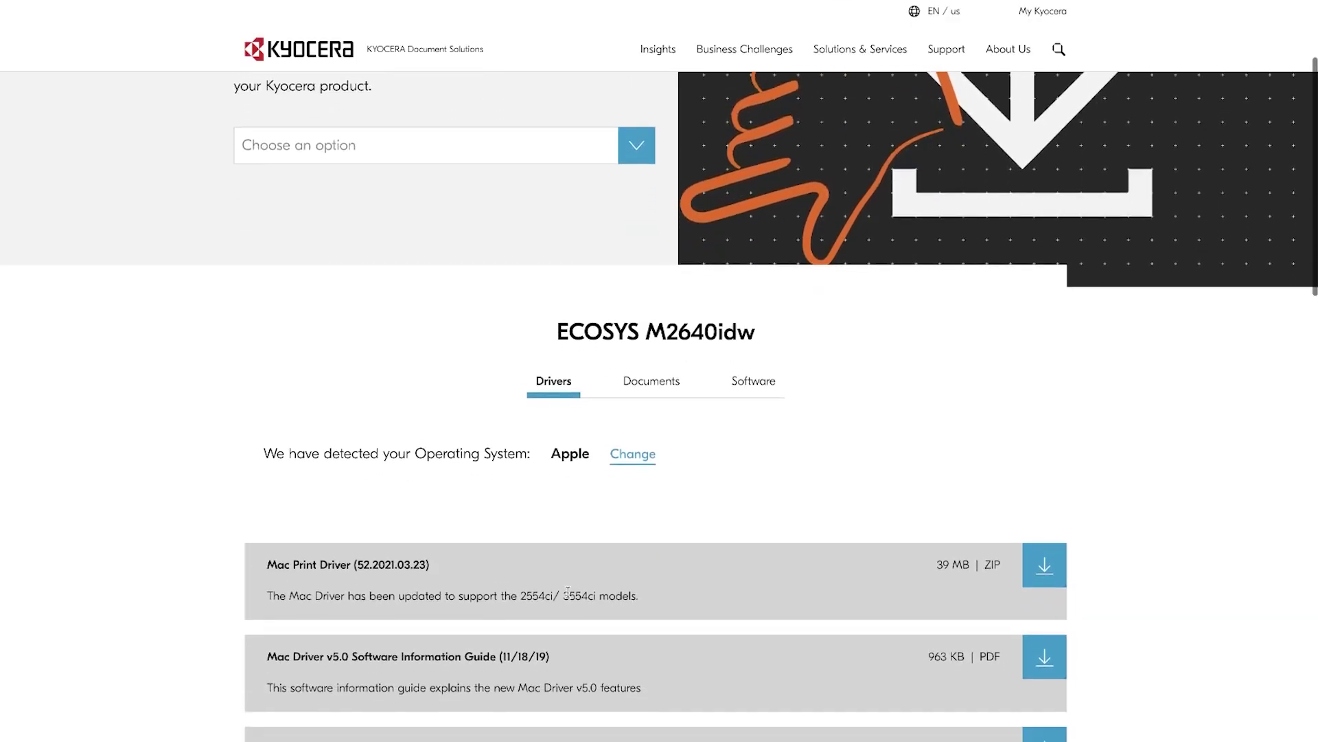
{"action": "left_click", "coordinate": [1044, 564]}
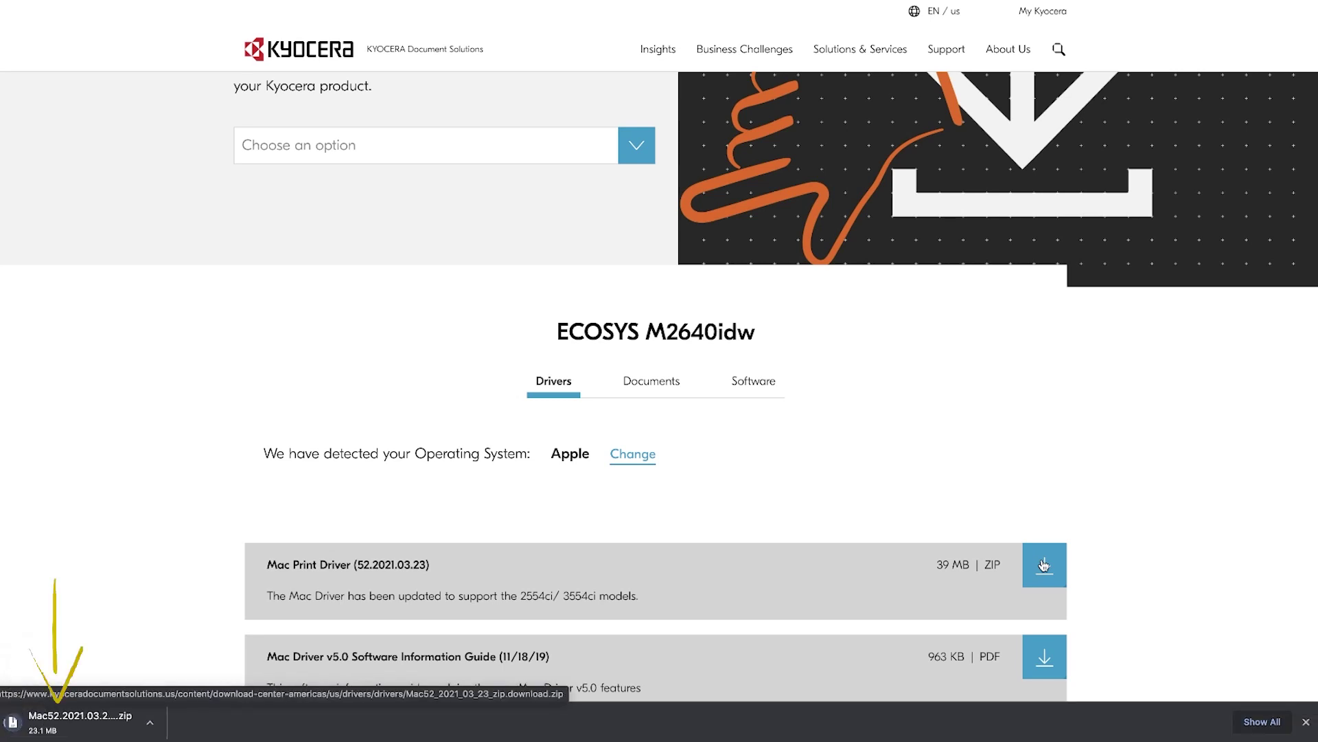
- Open the driver zip, mount the Kyocera disk image in the Mac52_2021.03.23-KDC 6 folder, and launch its installer package
{"action": "left_click", "coordinate": [79, 722]}
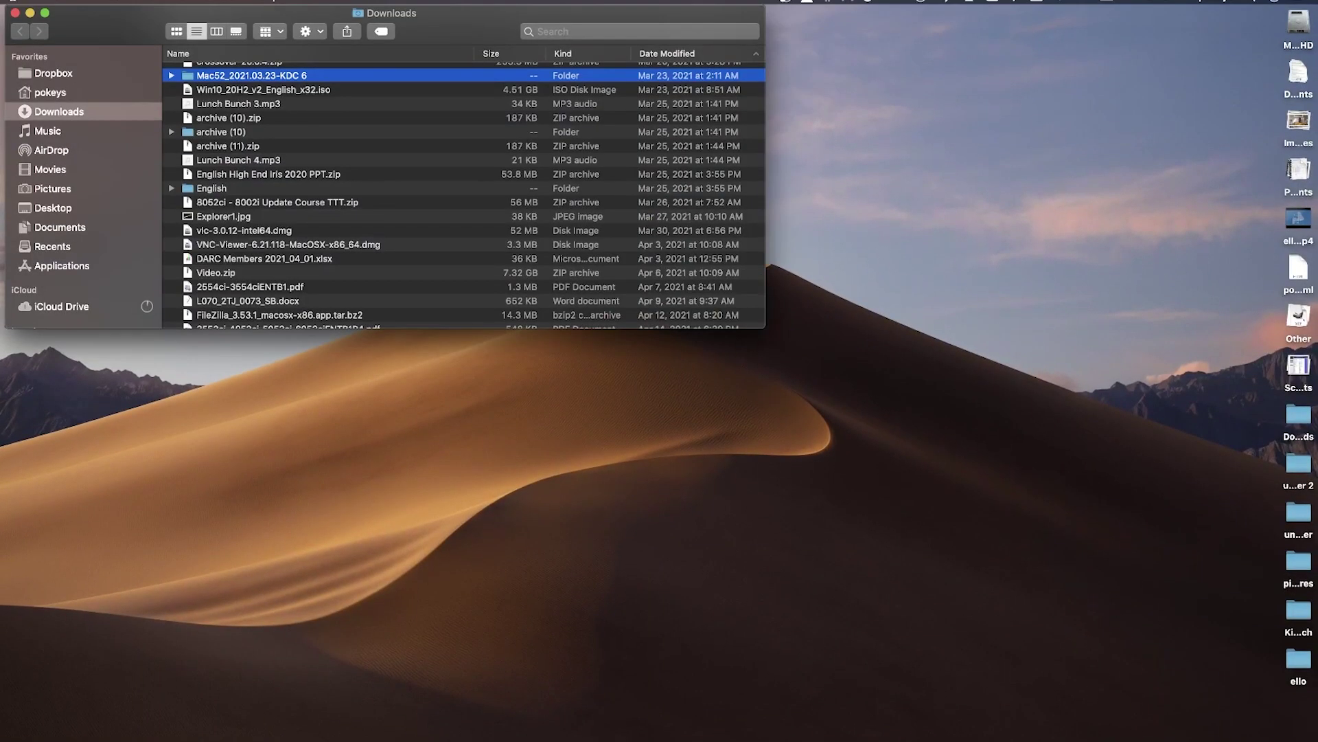
{"action": "double_click", "coordinate": [310, 76]}
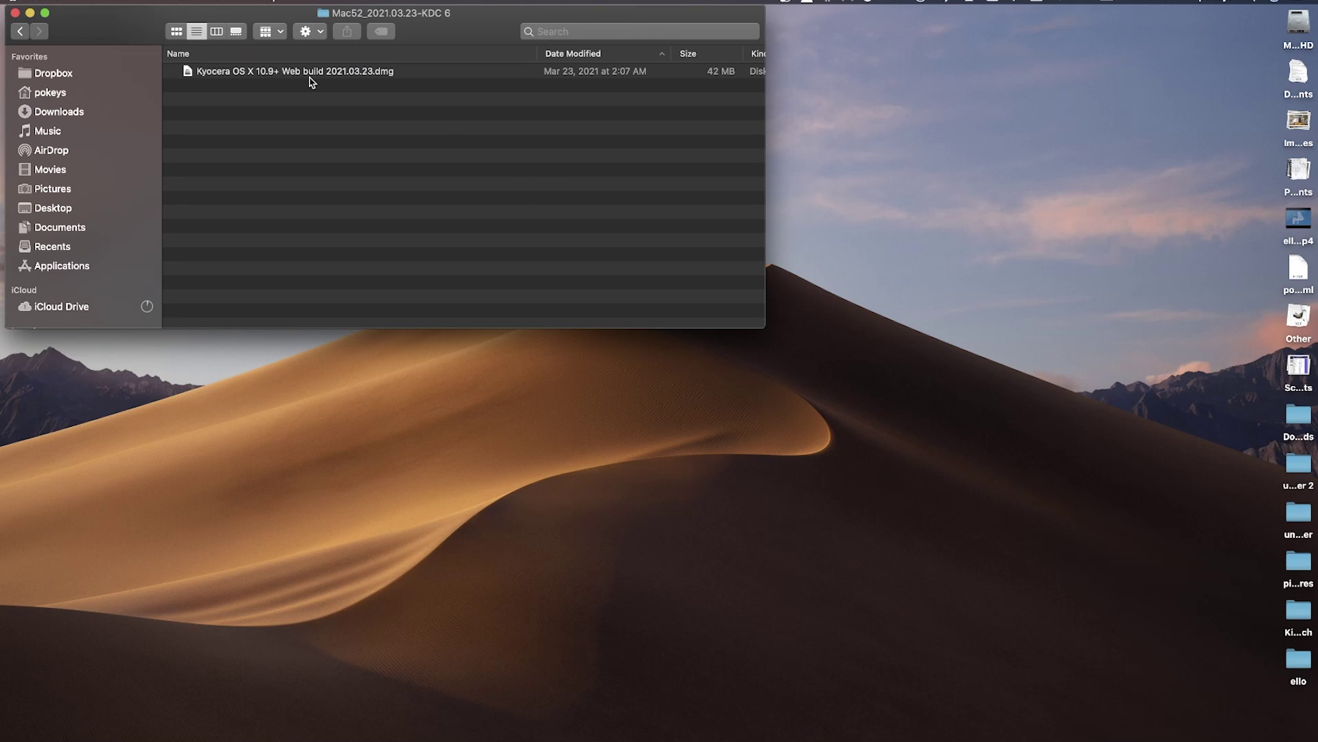
{"action": "left_click", "coordinate": [311, 77]}
{"action": "double_click", "coordinate": [310, 77]}
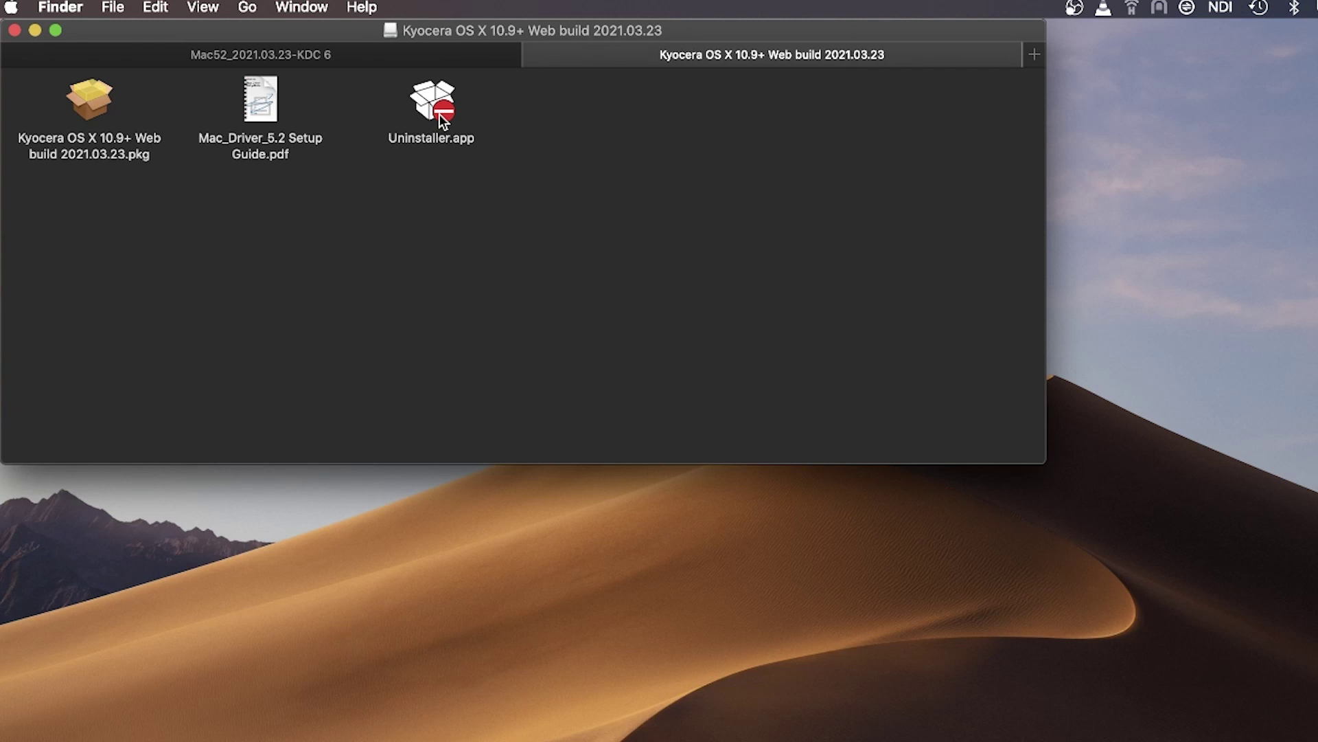
{"action": "double_click", "coordinate": [103, 112]}
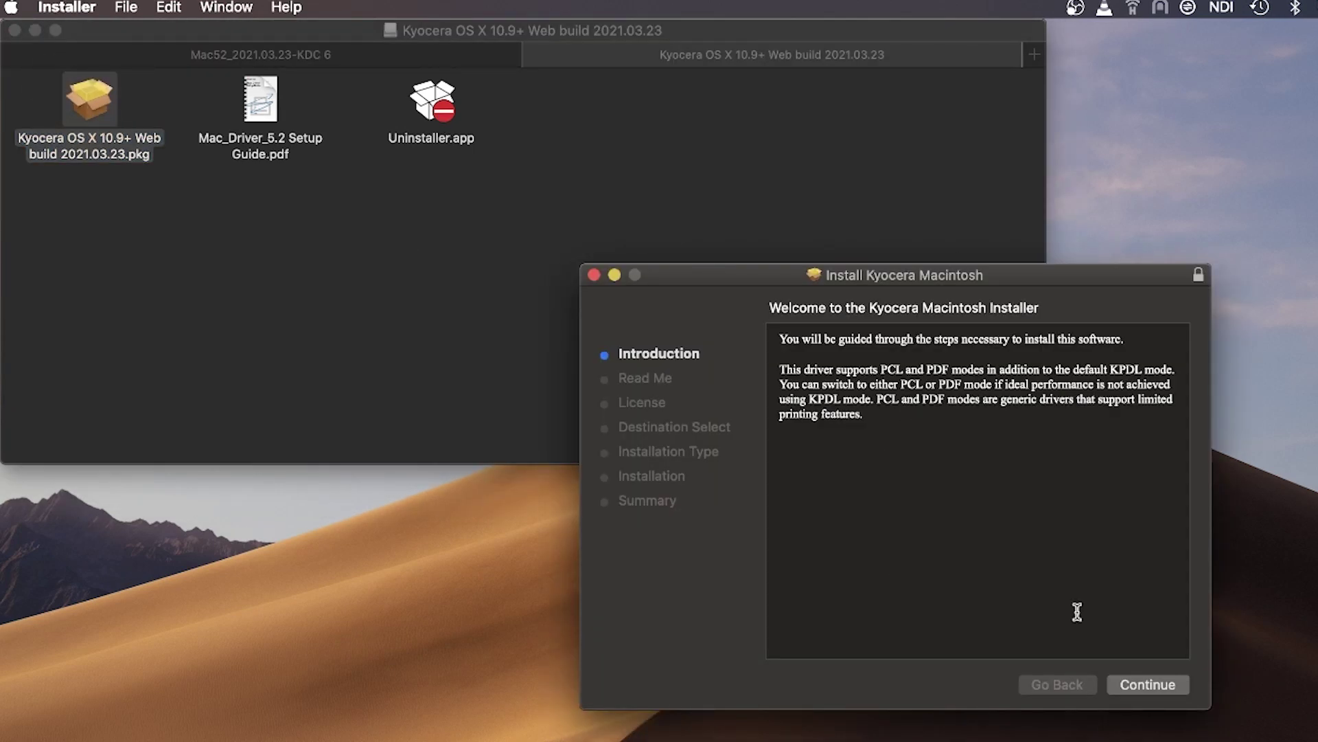
- Accept the license agreement and run the standard Kyocera driver installation
{"action": "left_click", "coordinate": [1152, 673]}
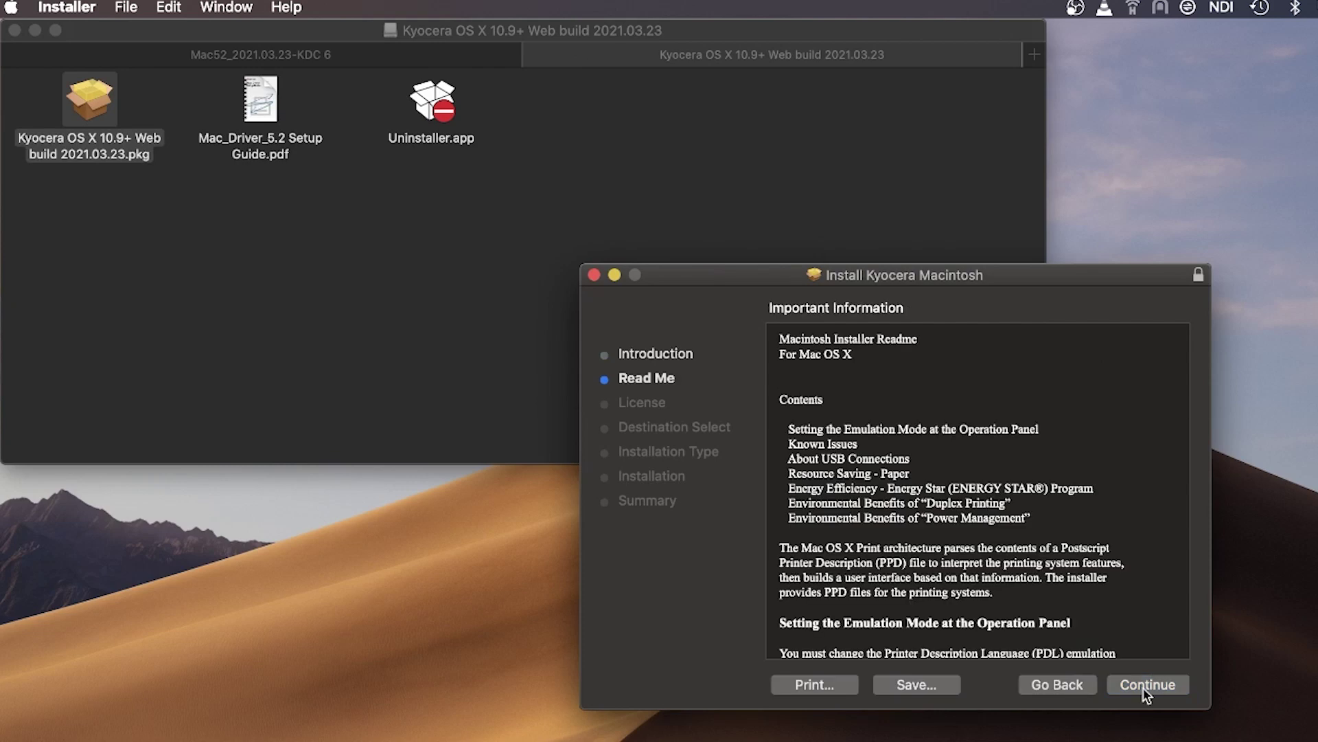
{"action": "left_click", "coordinate": [1145, 685]}
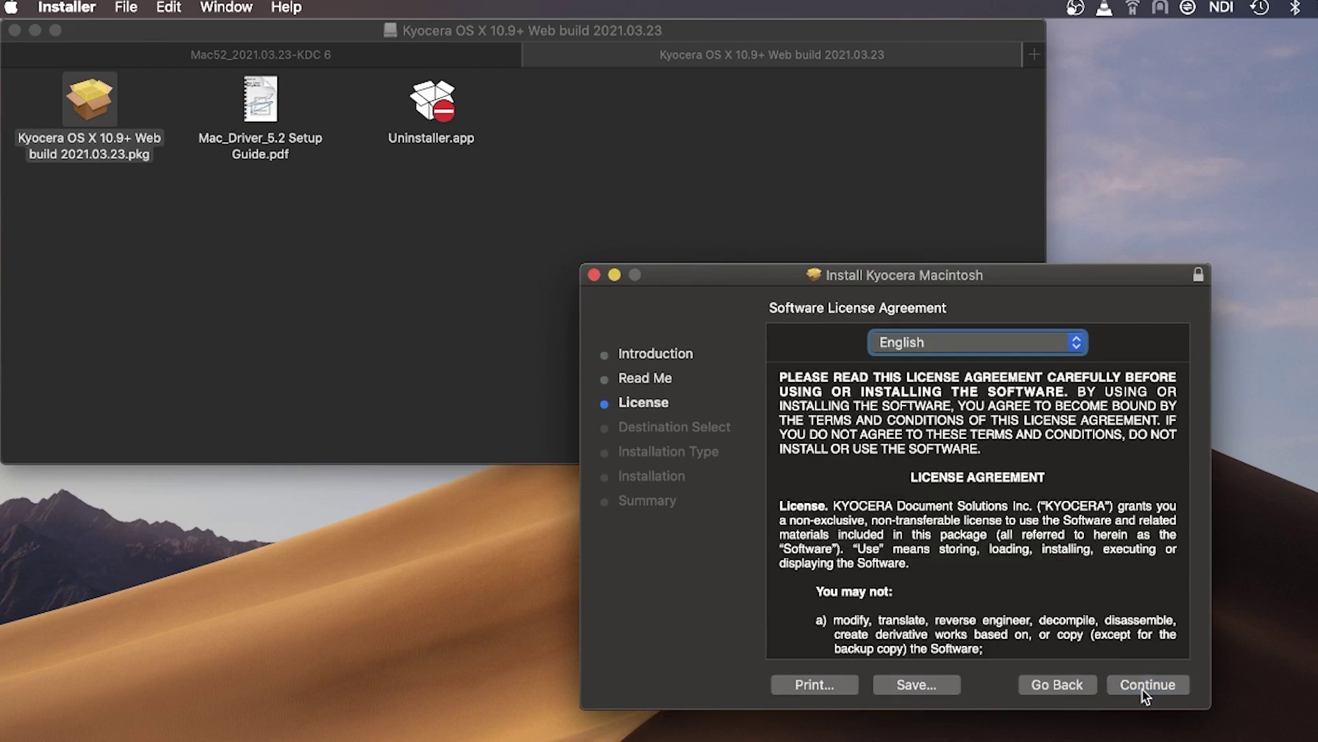
{"action": "left_click", "coordinate": [1143, 688]}
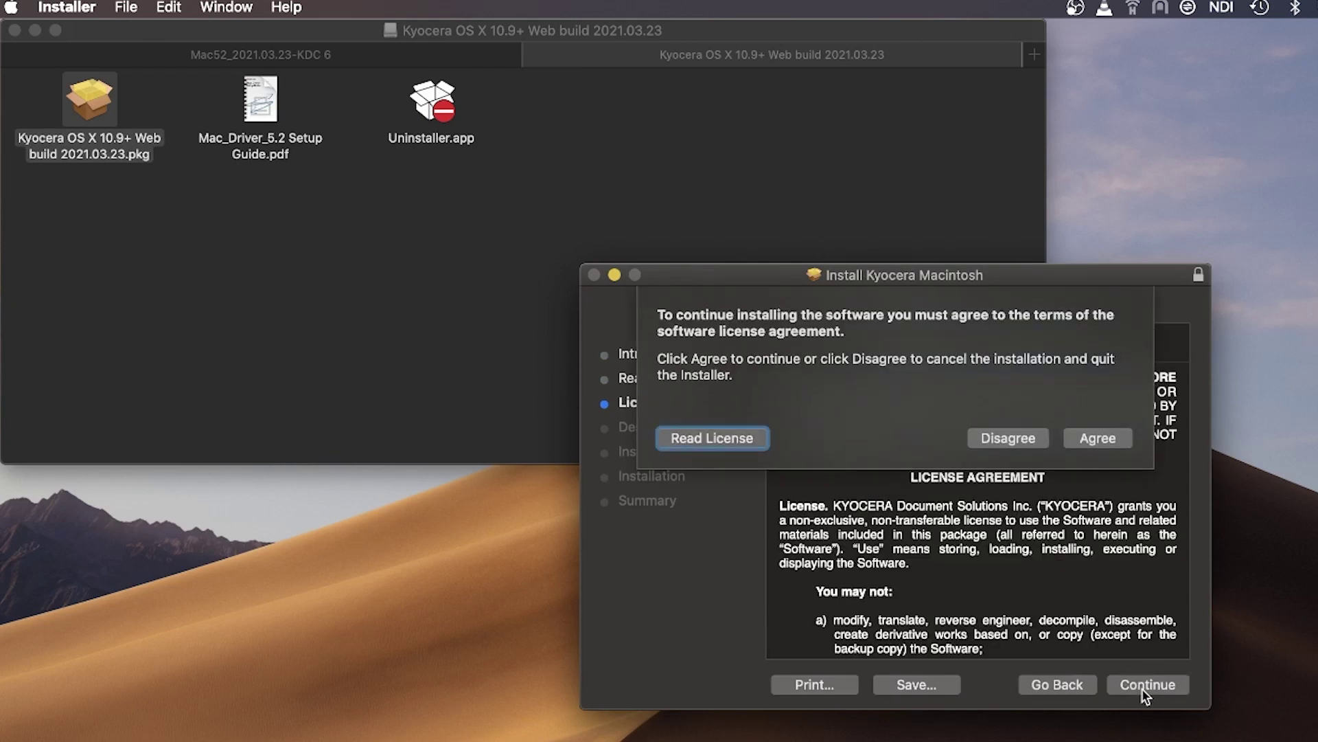
{"action": "left_click", "coordinate": [1095, 446]}
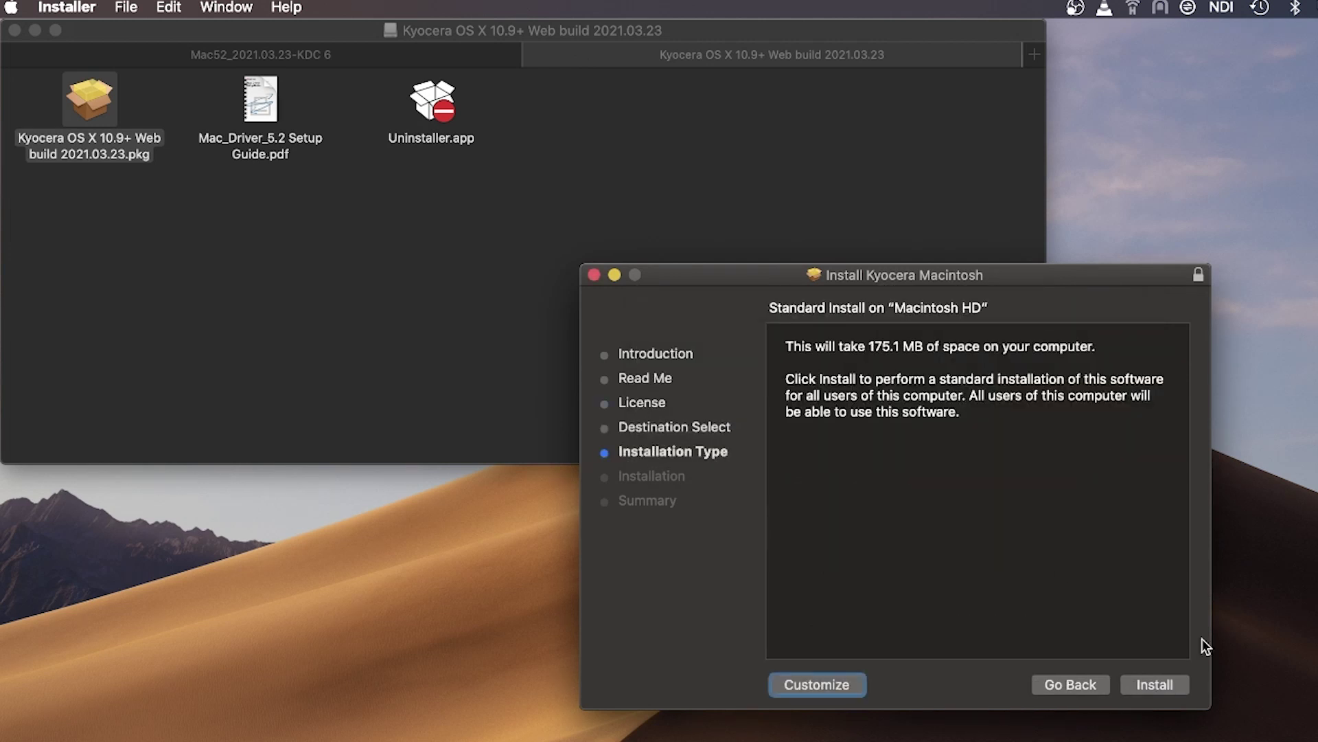
{"action": "left_click", "coordinate": [1144, 680]}
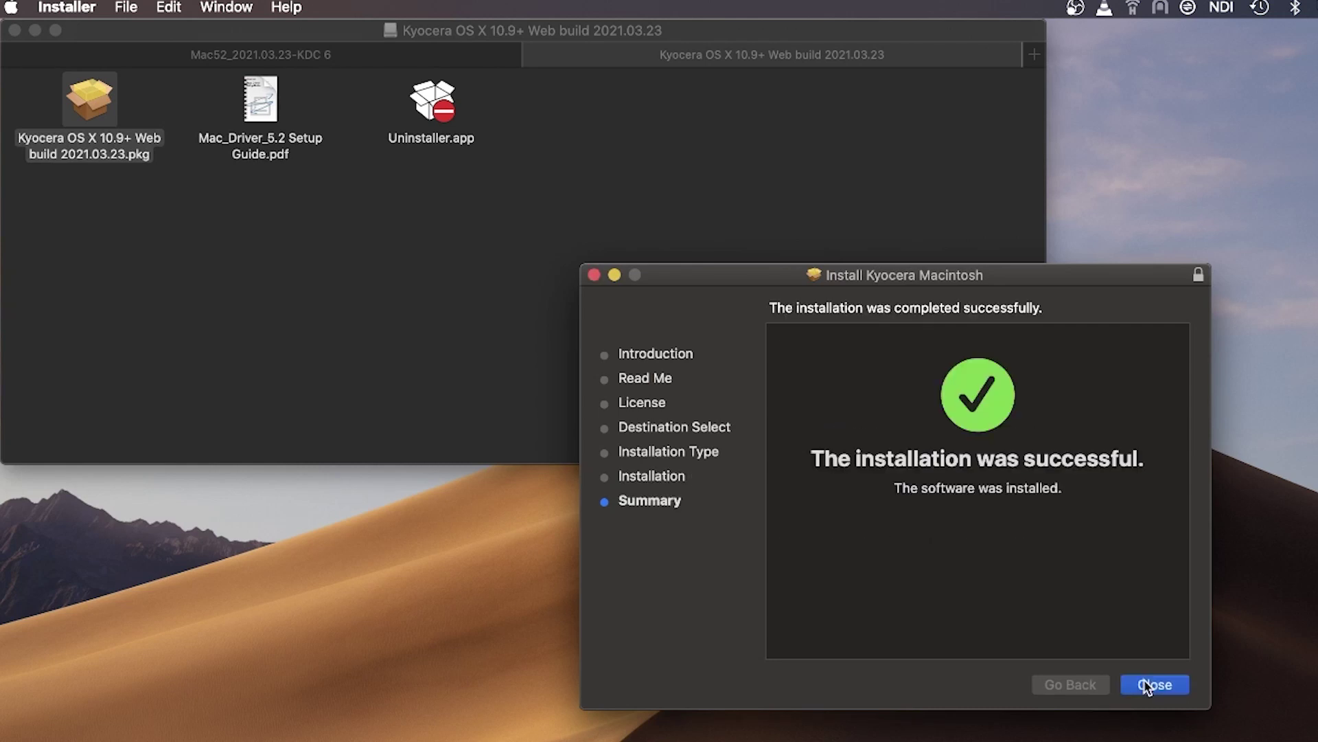
- Close the finished installer, allow Downloads access, and move the package to the Trash
{"action": "left_click", "coordinate": [1153, 685]}
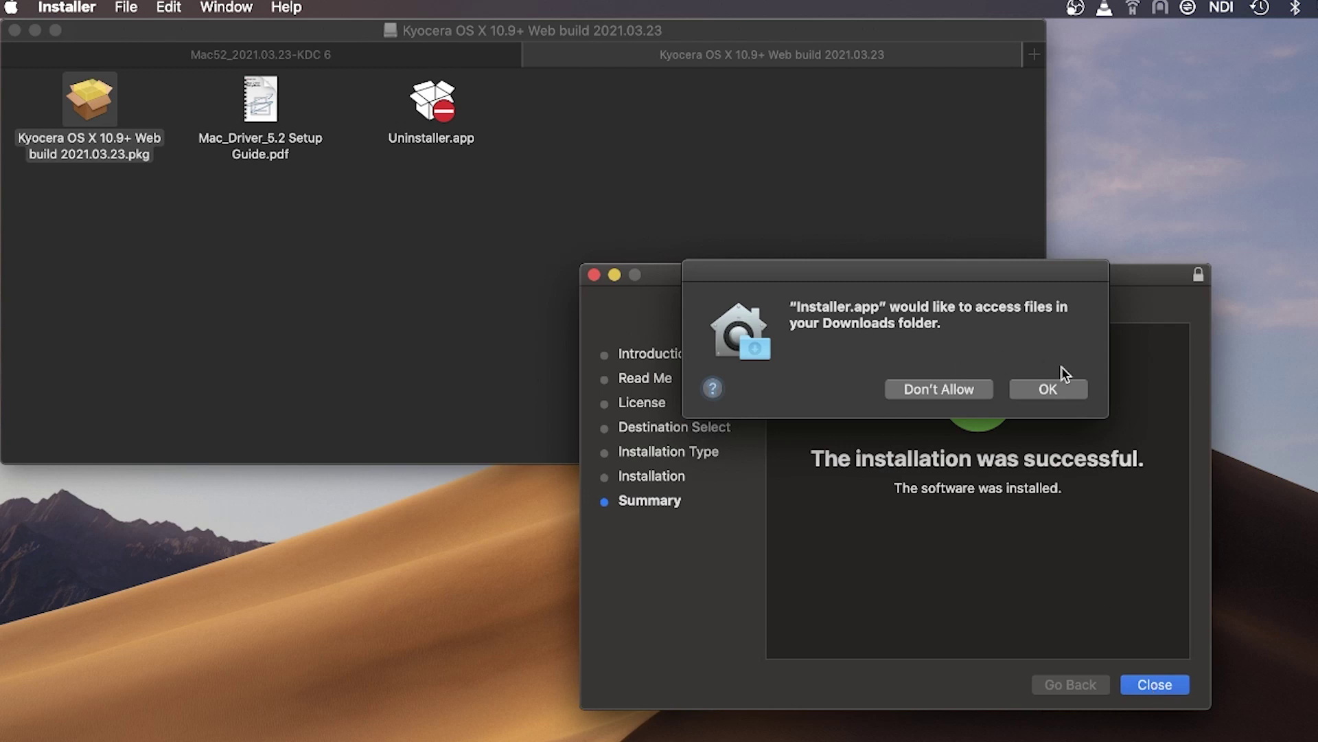
{"action": "left_click", "coordinate": [1056, 393]}
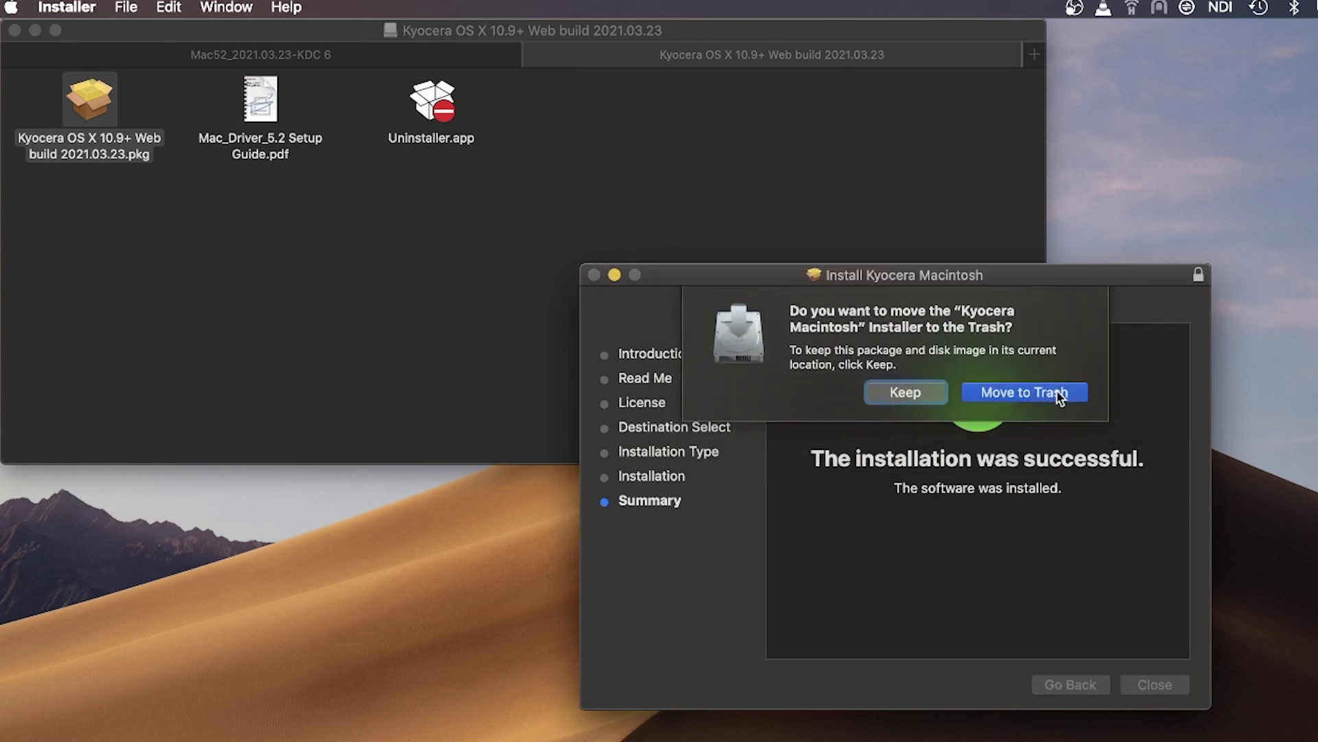
{"action": "left_click", "coordinate": [1024, 392]}
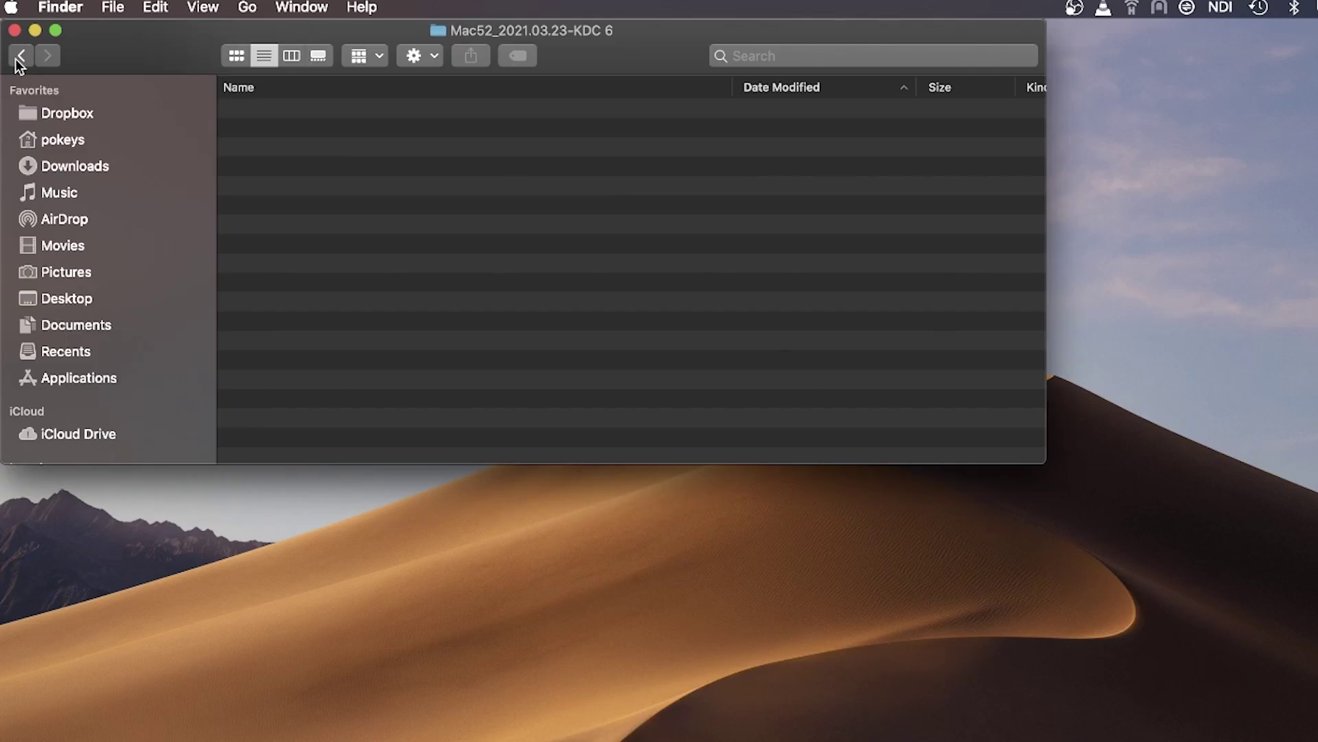
- In Printers & Scanners, start adding an IP printer at address 192.168.1.45
{"action": "left_click", "coordinate": [21, 55]}
{"action": "left_click", "coordinate": [11, 6]}
{"action": "left_click", "coordinate": [42, 61]}
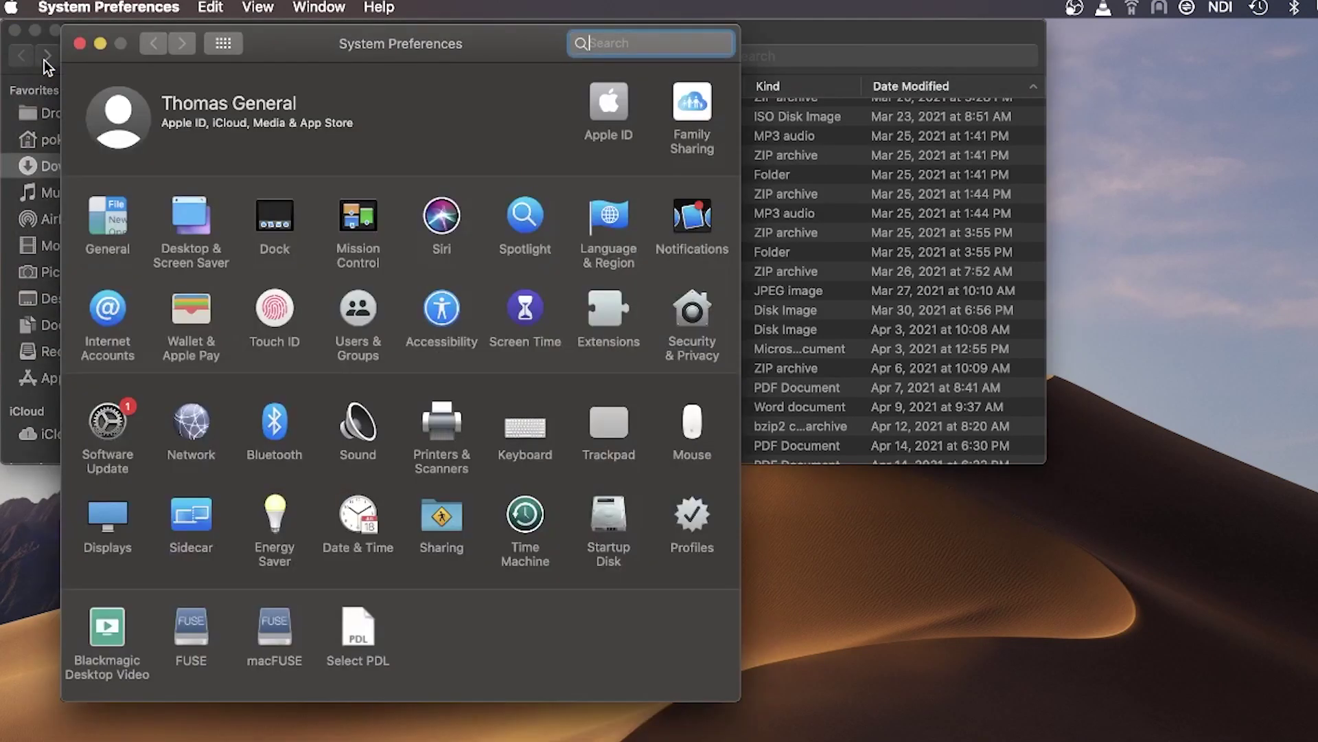
{"action": "left_click", "coordinate": [440, 429]}
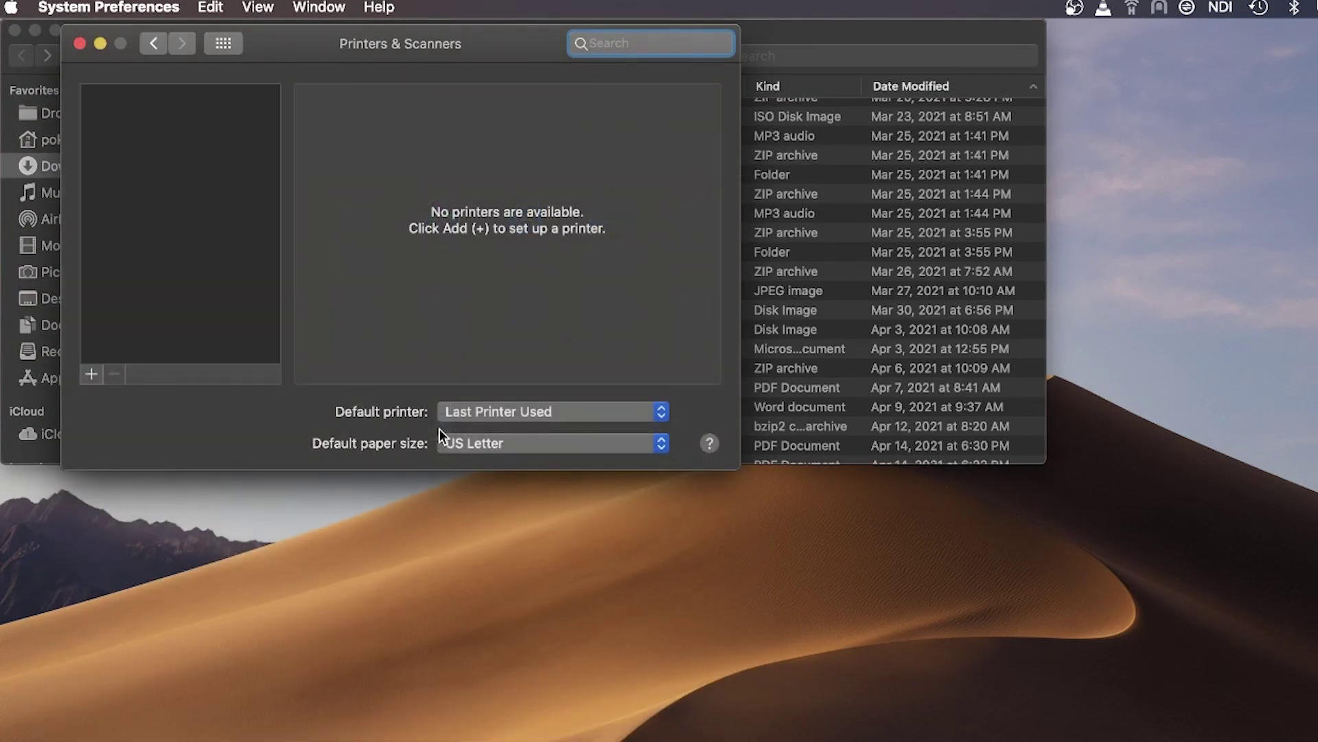
{"action": "left_click", "coordinate": [93, 377]}
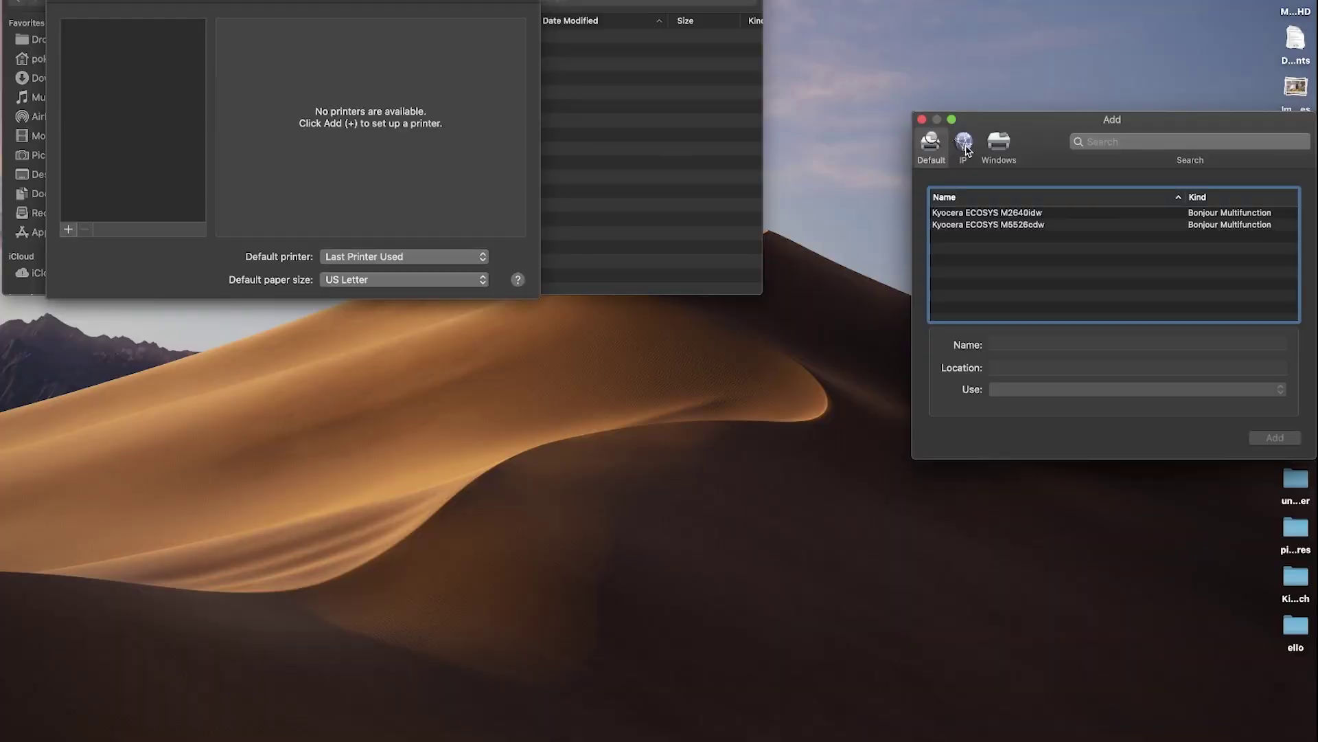
{"action": "left_click", "coordinate": [964, 144]}
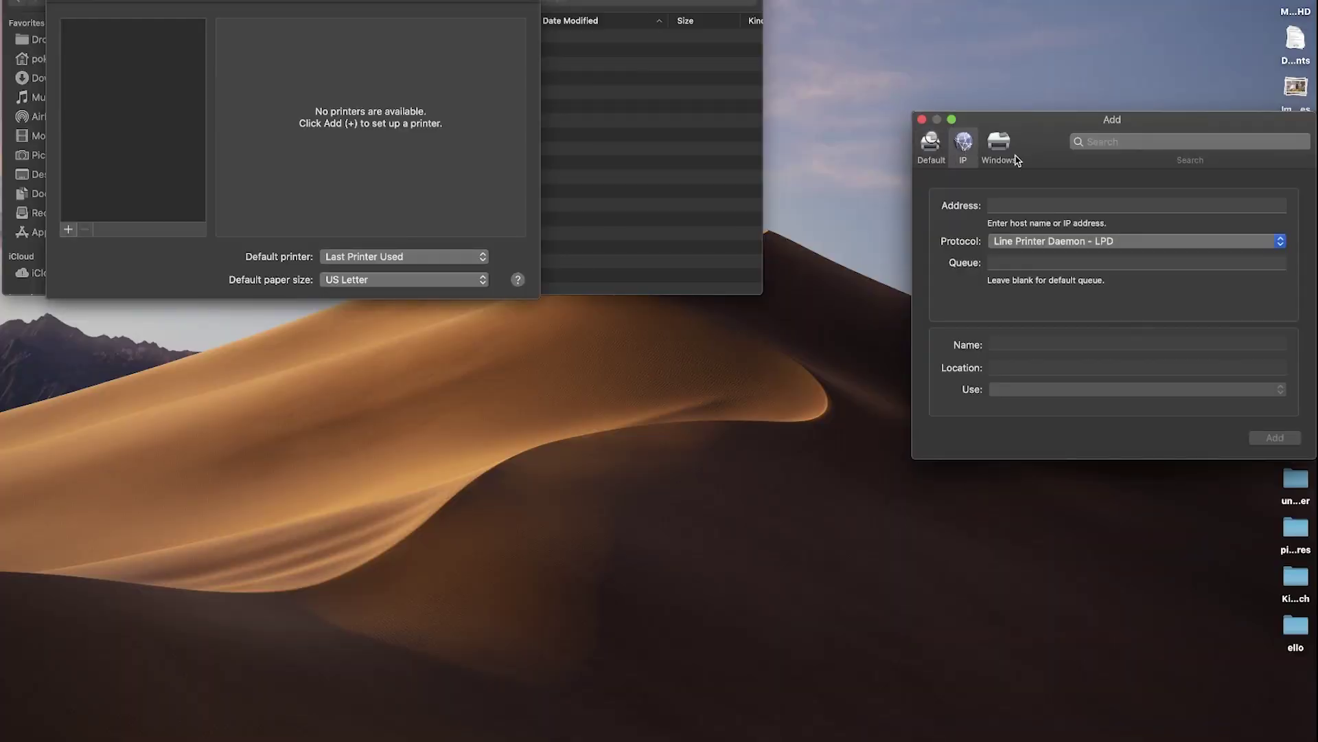
{"action": "left_click", "coordinate": [1017, 208]}
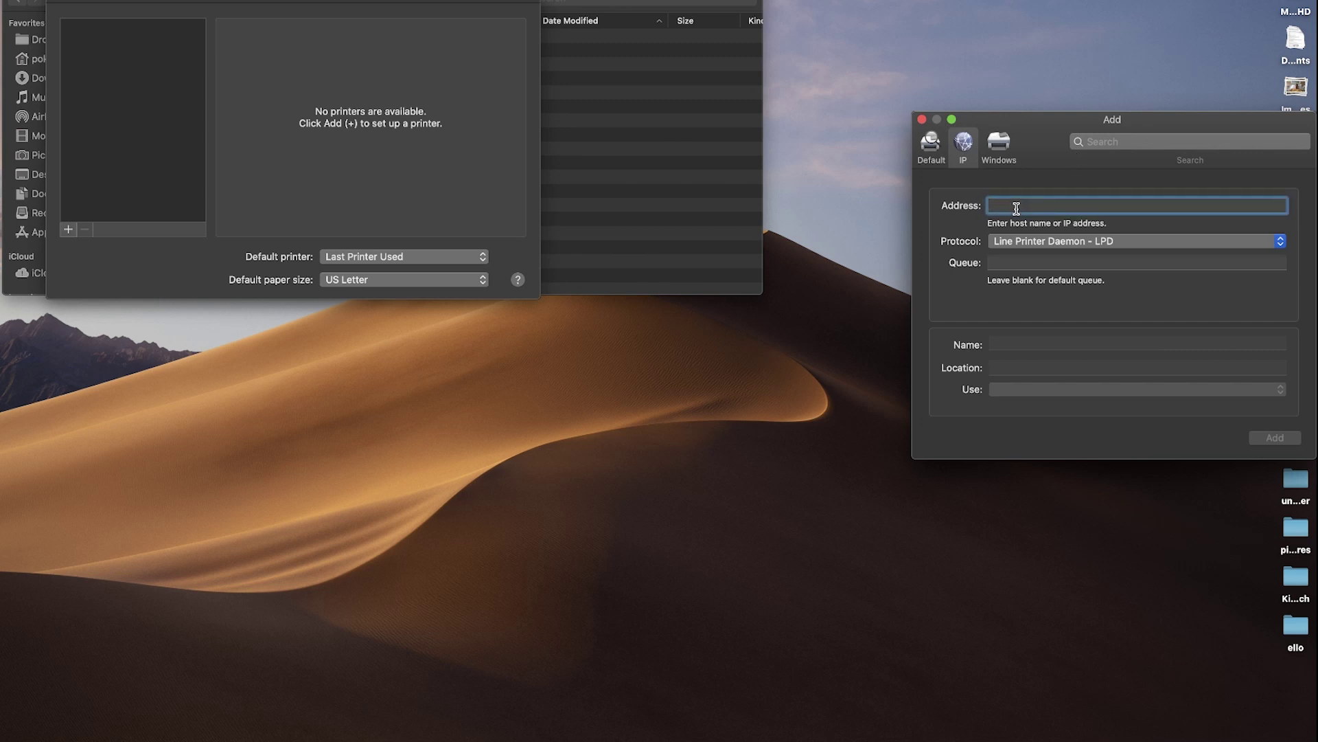
{"action": "type", "text": "192.168.1.45"}
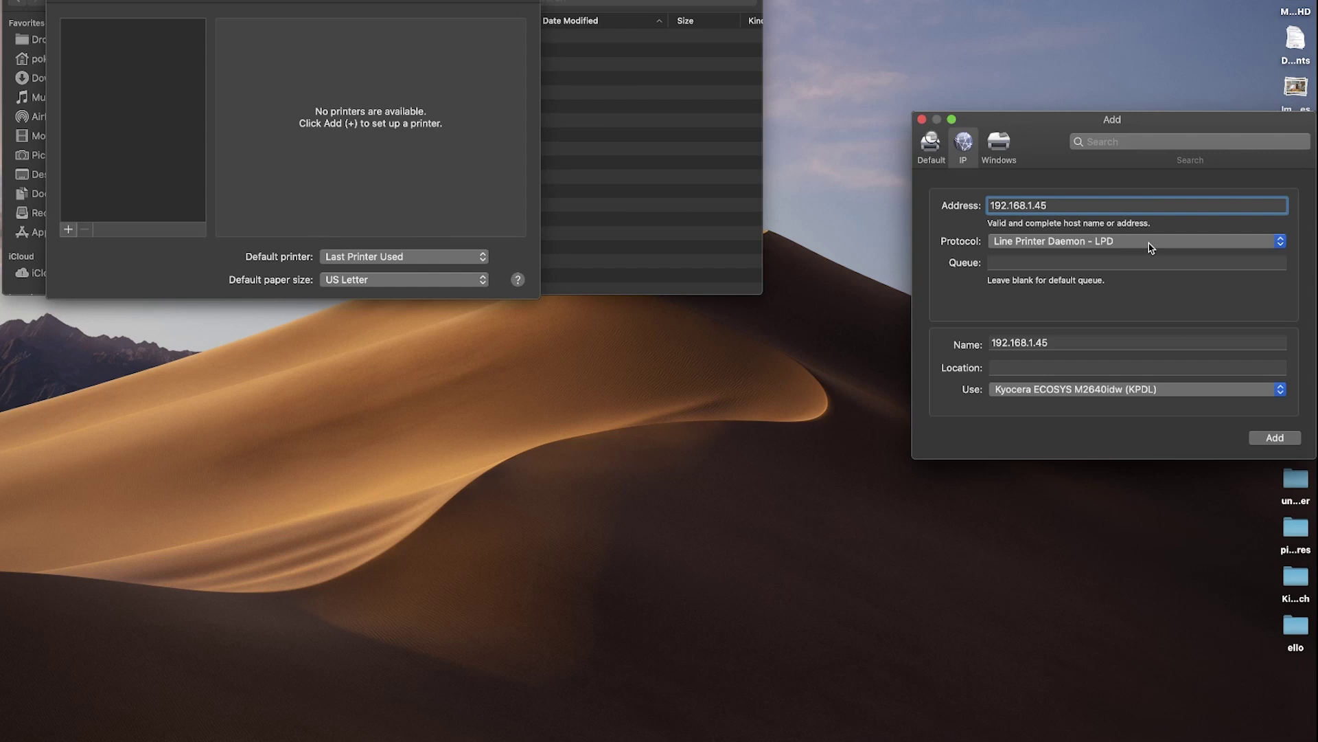
{"action": "left_click", "coordinate": [1042, 261]}
- Name the printer 'My Kyocera Printer' and set its location to 'Home Office'
{"action": "left_click", "coordinate": [1058, 340]}
{"action": "left_click_drag", "start_coordinate": [1058, 339], "coordinate": [969, 322]}
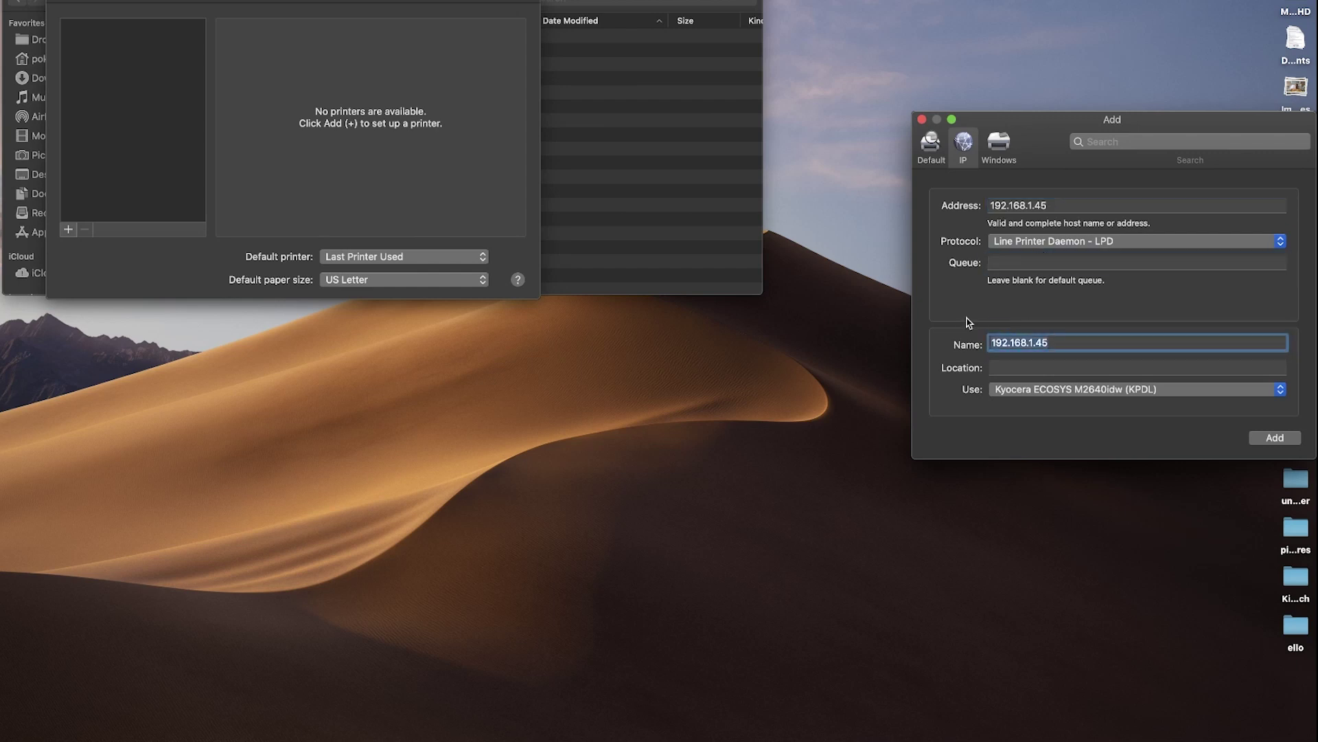
{"action": "type", "text": "My Kyocera Printer"}
{"action": "left_click", "coordinate": [1009, 371]}
{"action": "type", "text": "Home Office"}
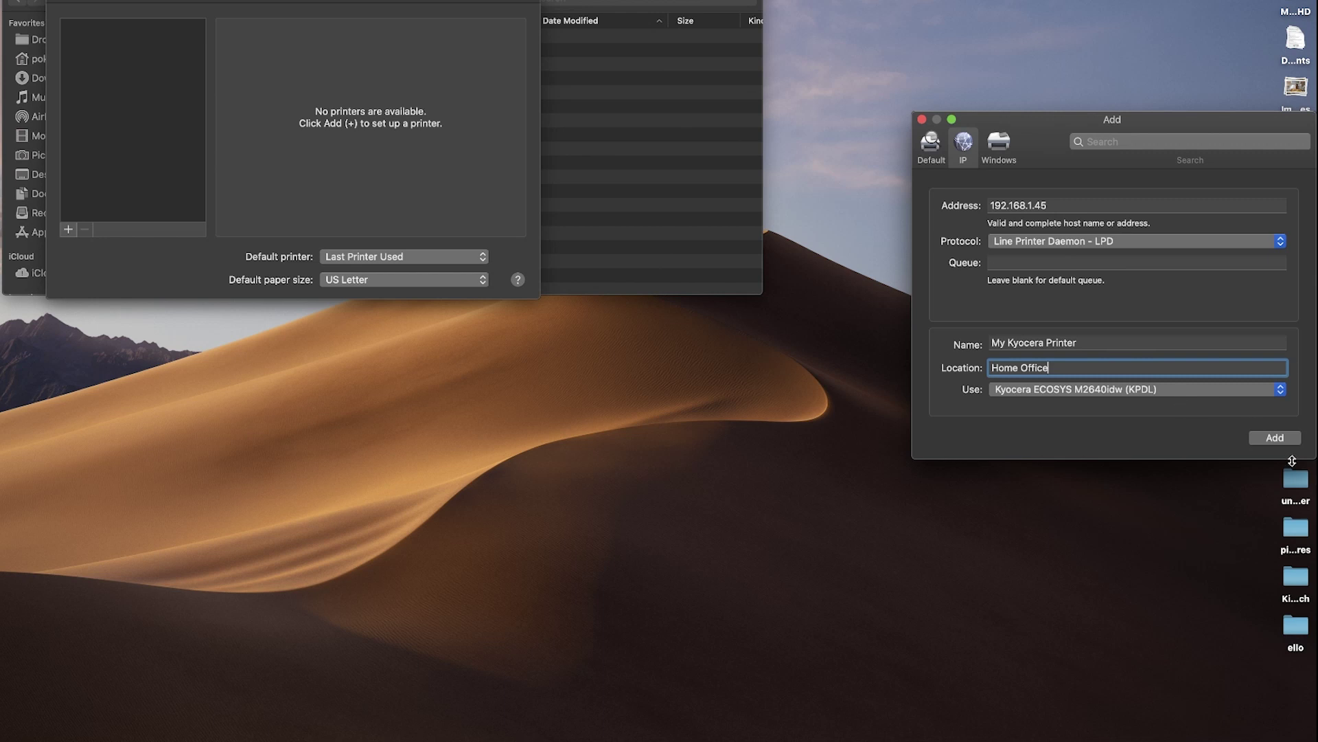
- Add My Kyocera Printer with its option settings, set it as default printer, keeping US Letter paper
{"action": "left_click", "coordinate": [1276, 439]}
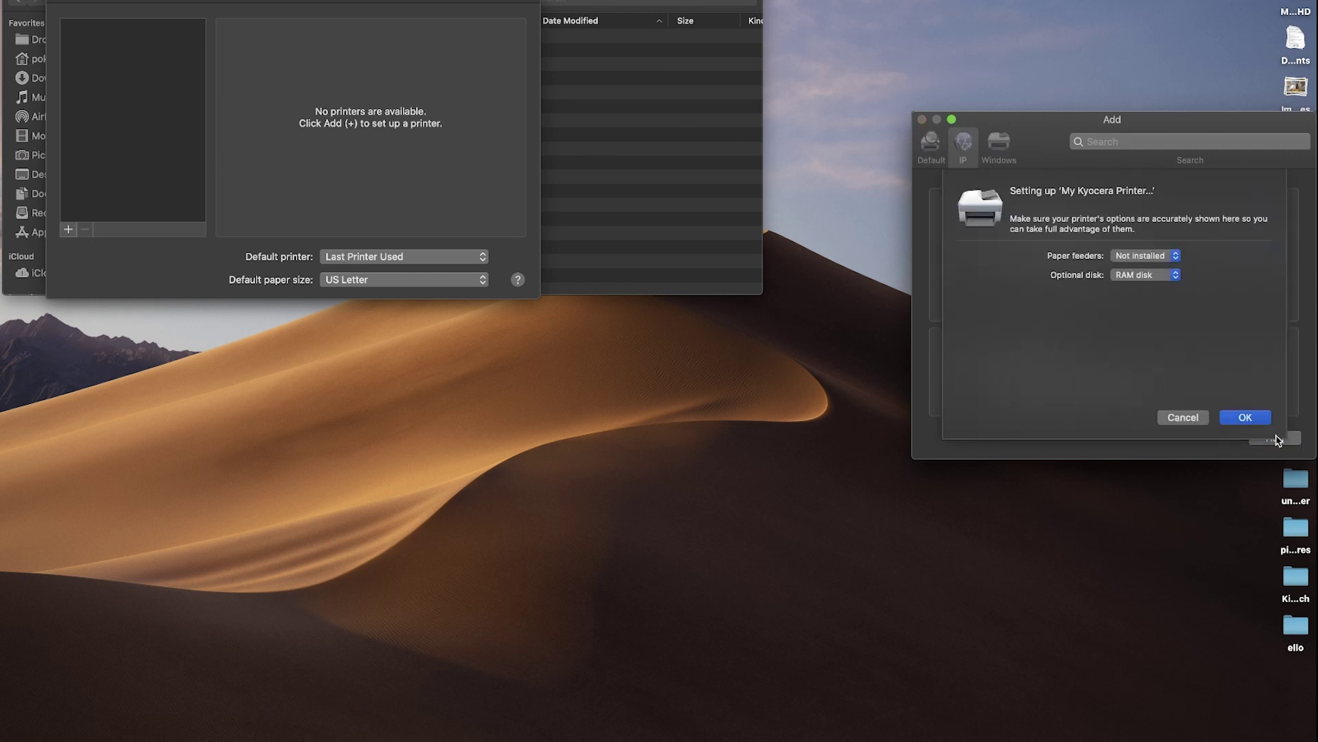
{"action": "left_click", "coordinate": [1245, 418]}
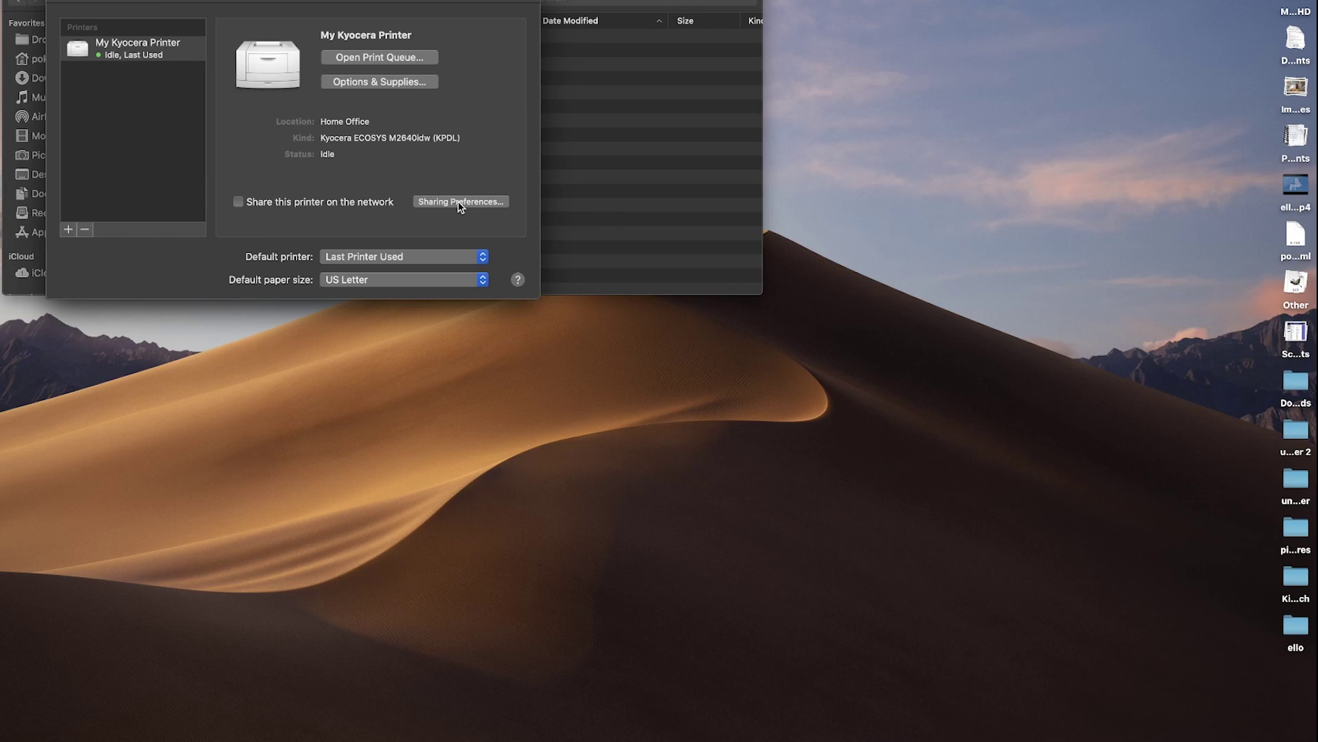
{"action": "left_click", "coordinate": [414, 257]}
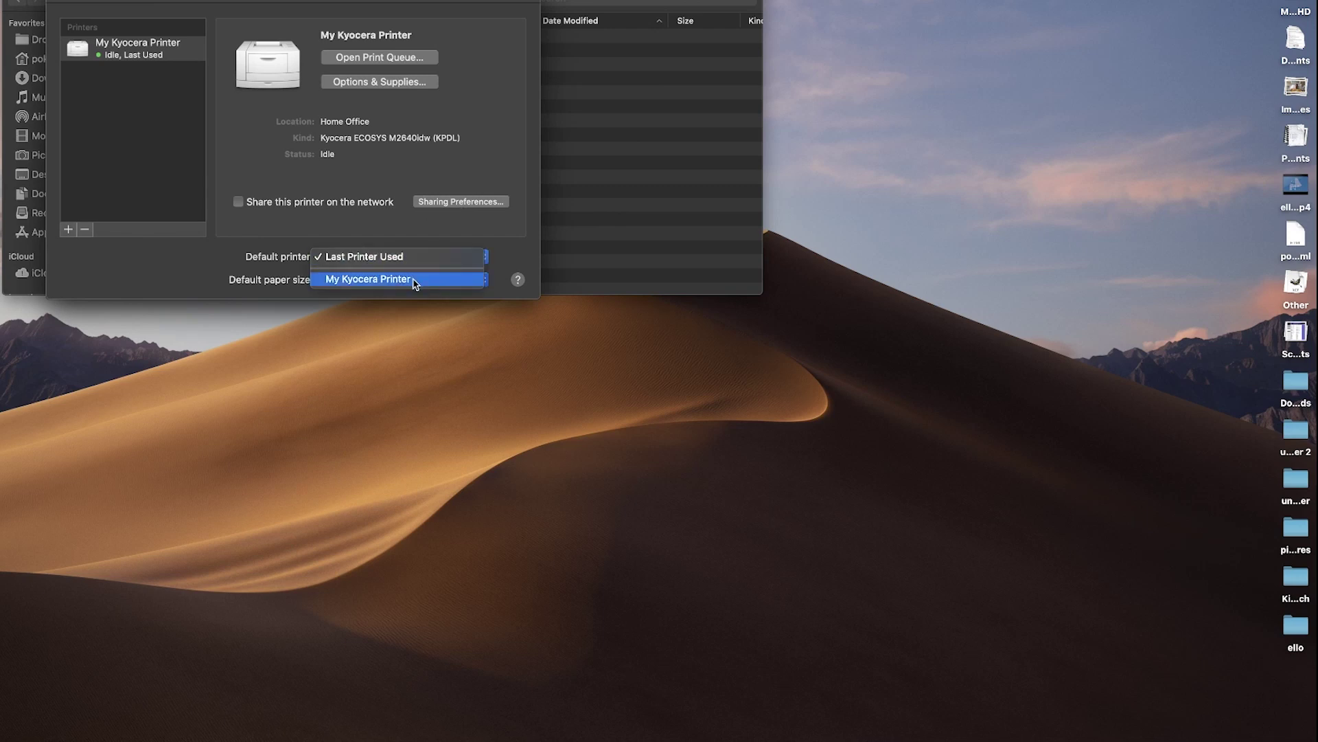
{"action": "left_click", "coordinate": [415, 280]}
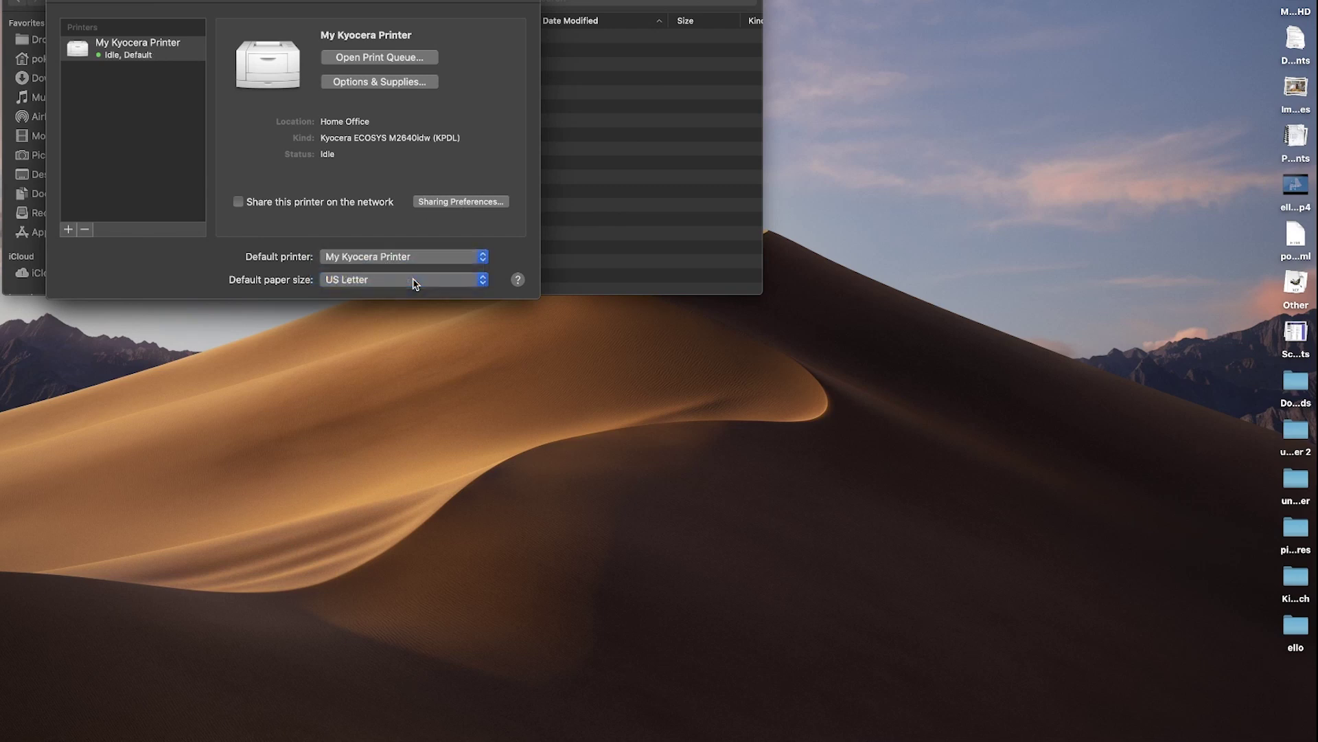
{"action": "left_click", "coordinate": [485, 281]}
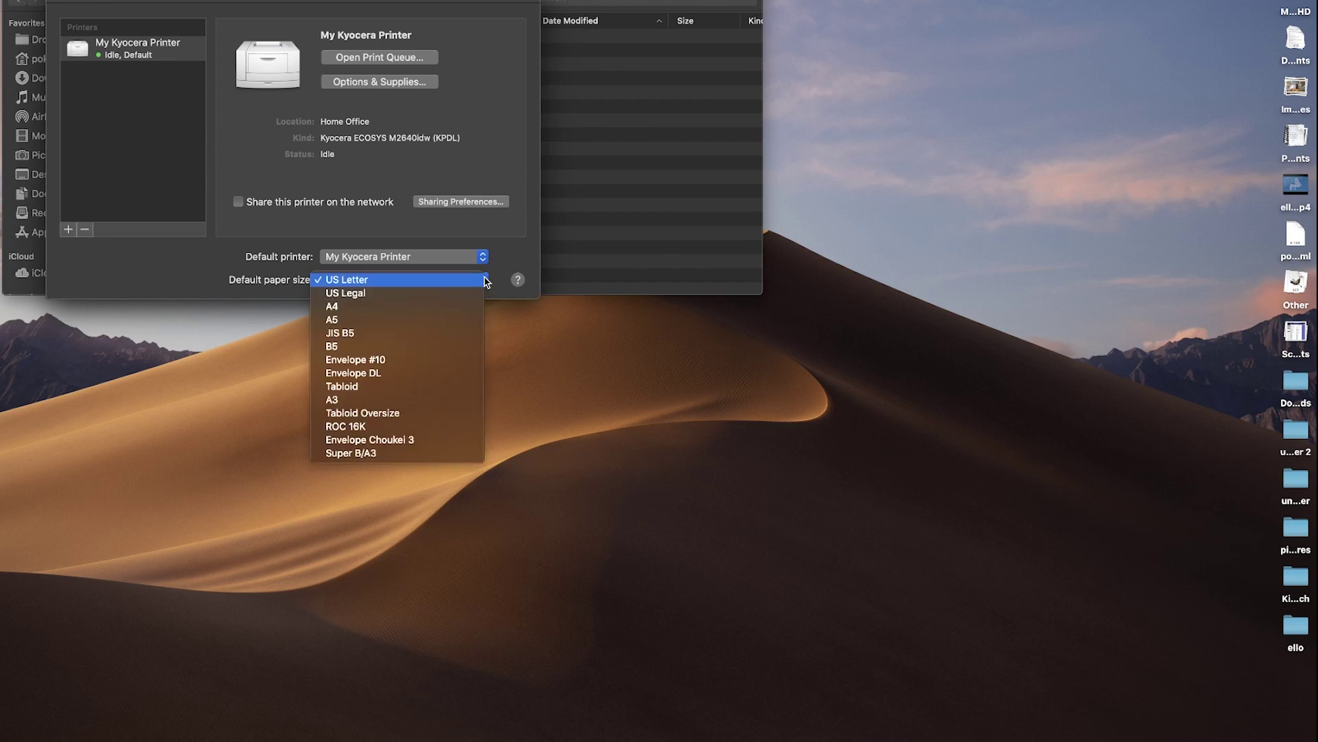
{"action": "left_click", "coordinate": [459, 282]}
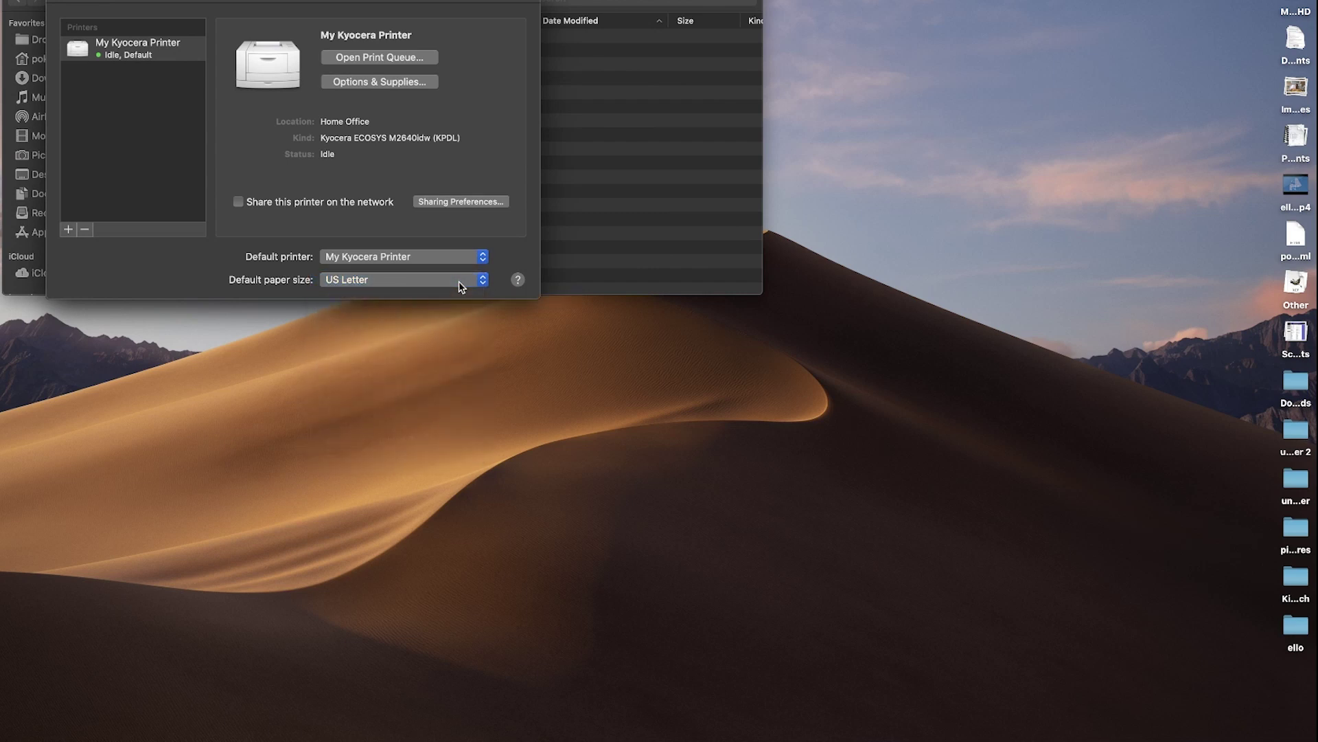